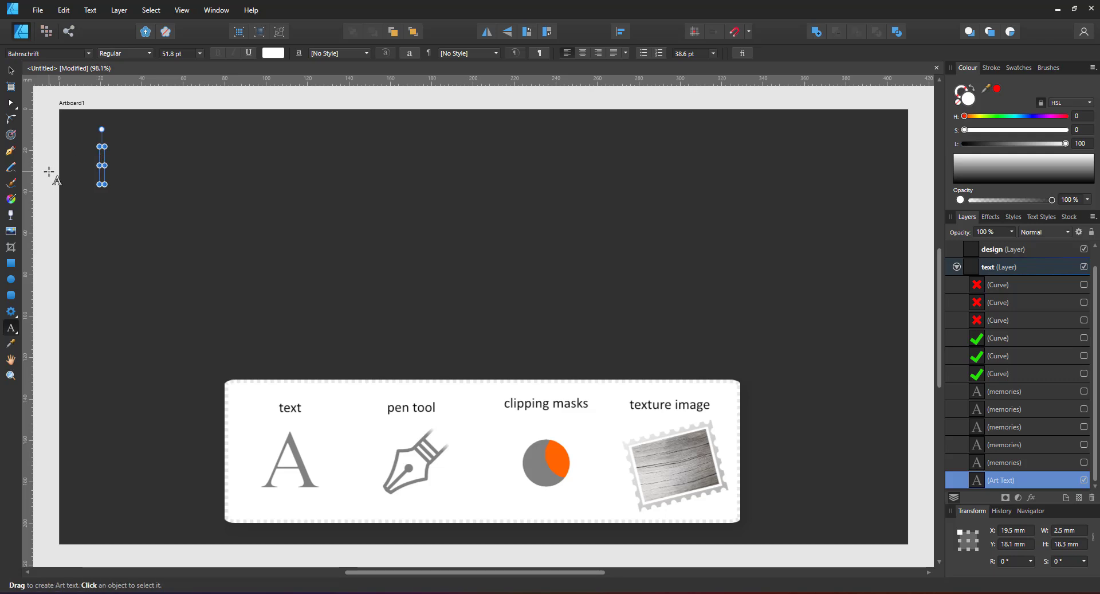
# - Enter the art text "memories" in white Bahnschrift at 51.8 pt near the artboard's upper-left corner
pyautogui.write('memories')
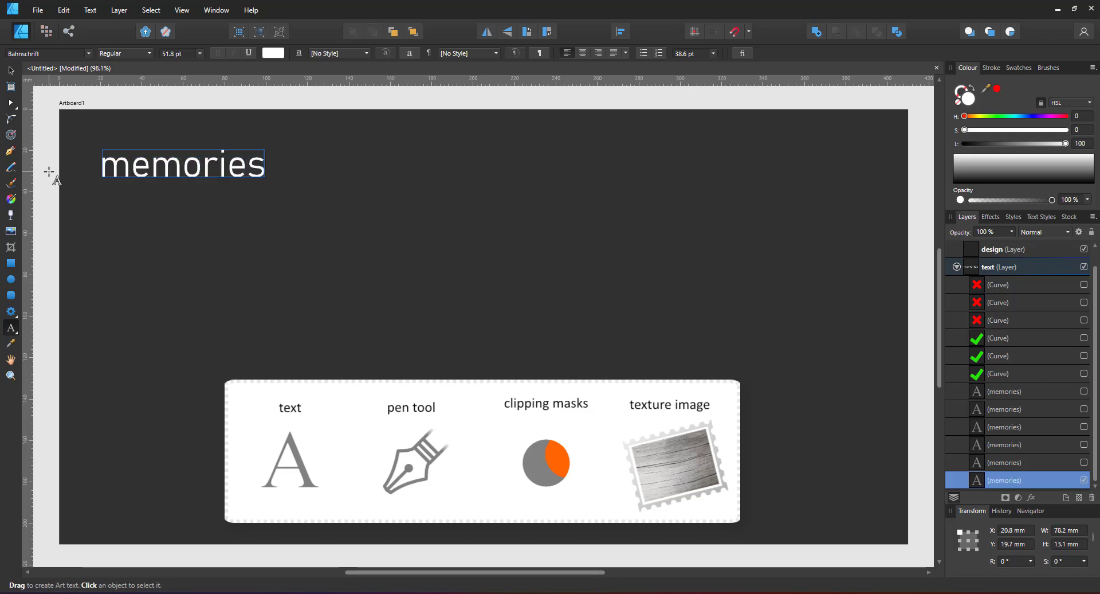
pyautogui.click(9, 70)
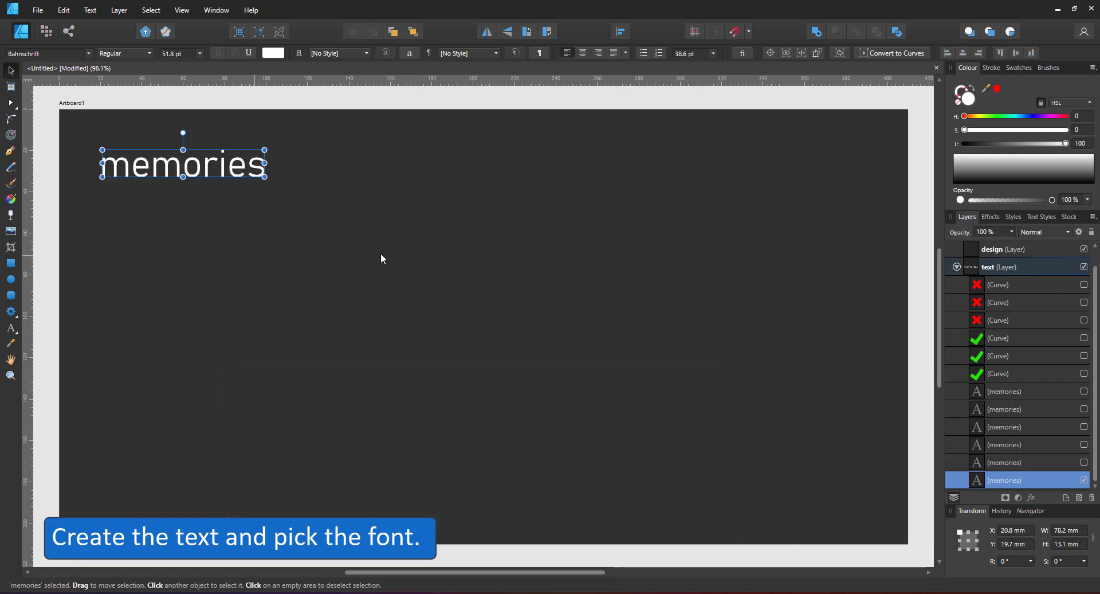
# - Show the five other "memories" font samples together with their red cross and green check mark curves
pyautogui.click(1084, 462)
pyautogui.click(1084, 445)
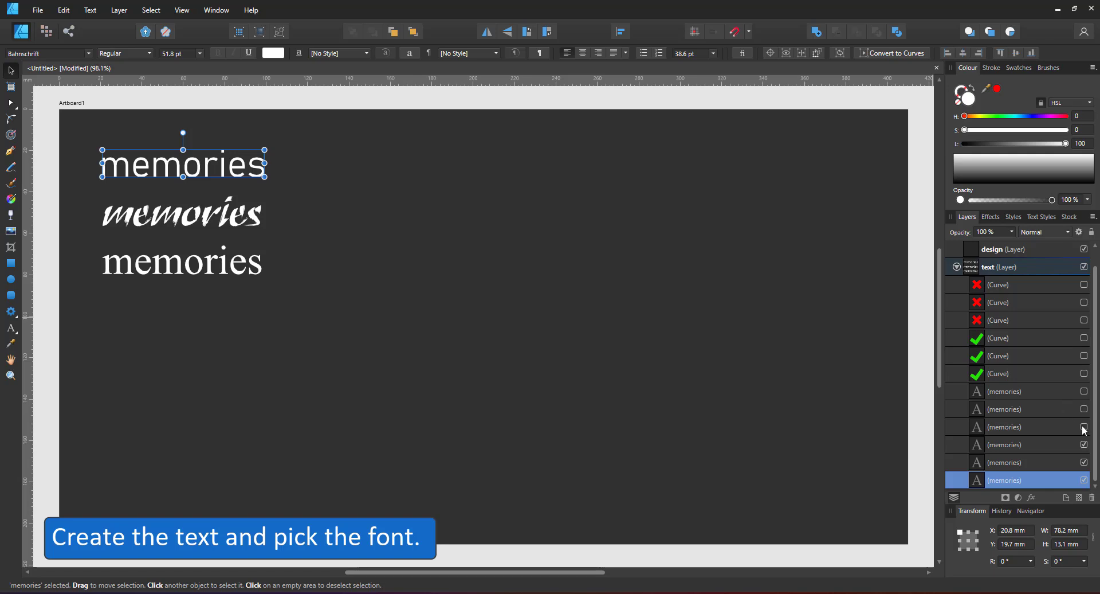
pyautogui.click(1084, 427)
pyautogui.click(1084, 409)
pyautogui.click(1084, 391)
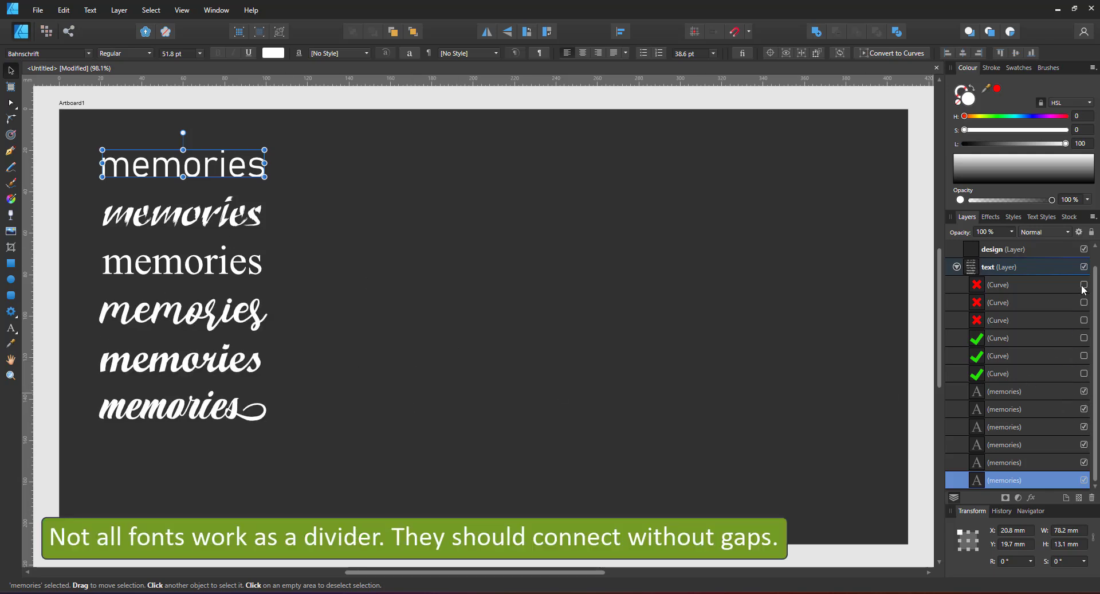
pyautogui.click(1084, 303)
pyautogui.click(1084, 373)
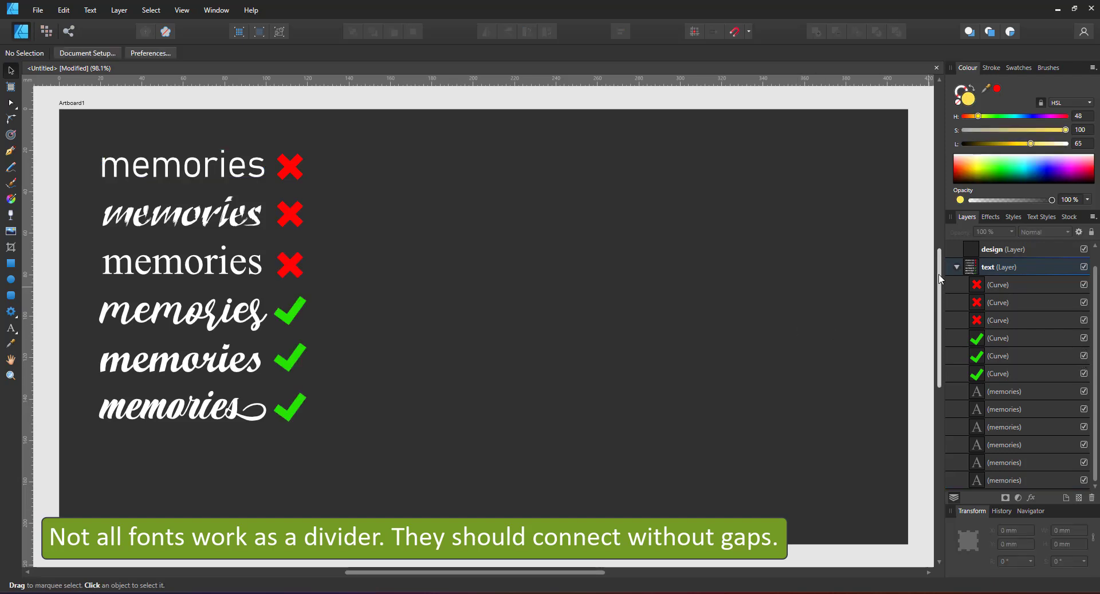
# - Hide the font samples and paste the Thunder-font "memories" into the design layer, enlarged to about 168 mm wide near the artboard's middle
pyautogui.click(218, 312)
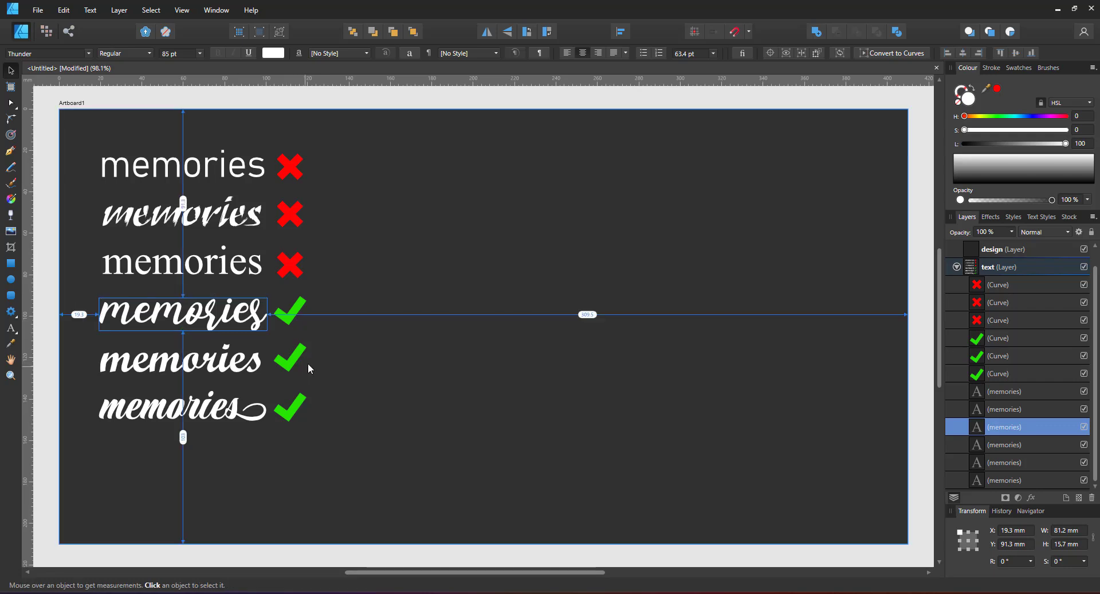
pyautogui.click(957, 267)
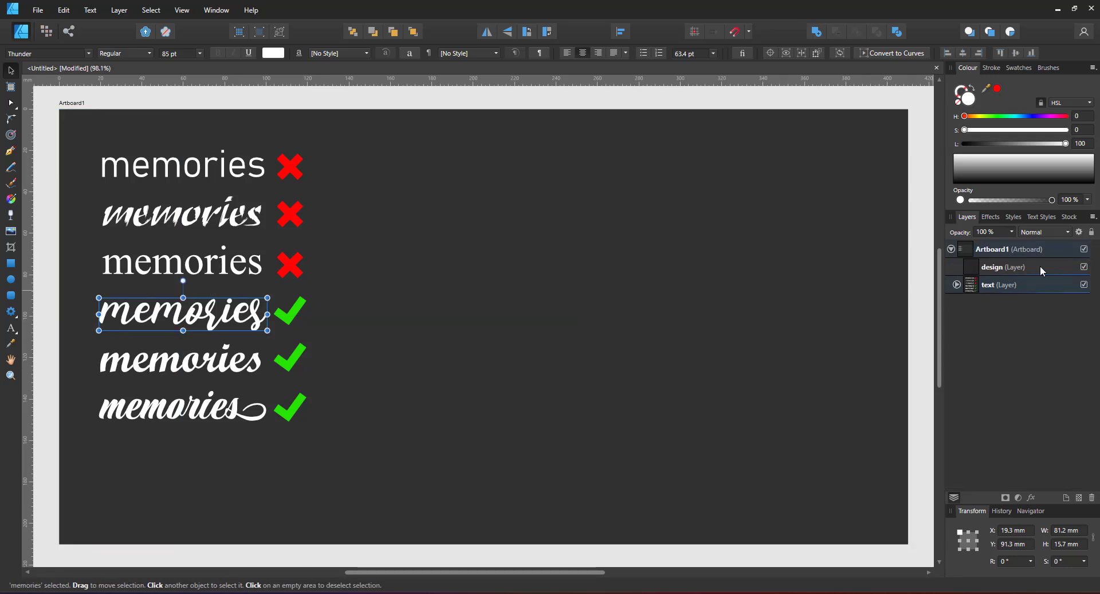
pyautogui.click(1084, 285)
pyautogui.hotkey('ctrl', 'v')
pyautogui.moveTo(268, 298); pyautogui.dragTo(356, 280)
pyautogui.moveTo(294, 308); pyautogui.dragTo(564, 300)
# - Draw a circle about 177 mm in diameter over the text and centre it horizontally on the artboard
pyautogui.click(11, 280)
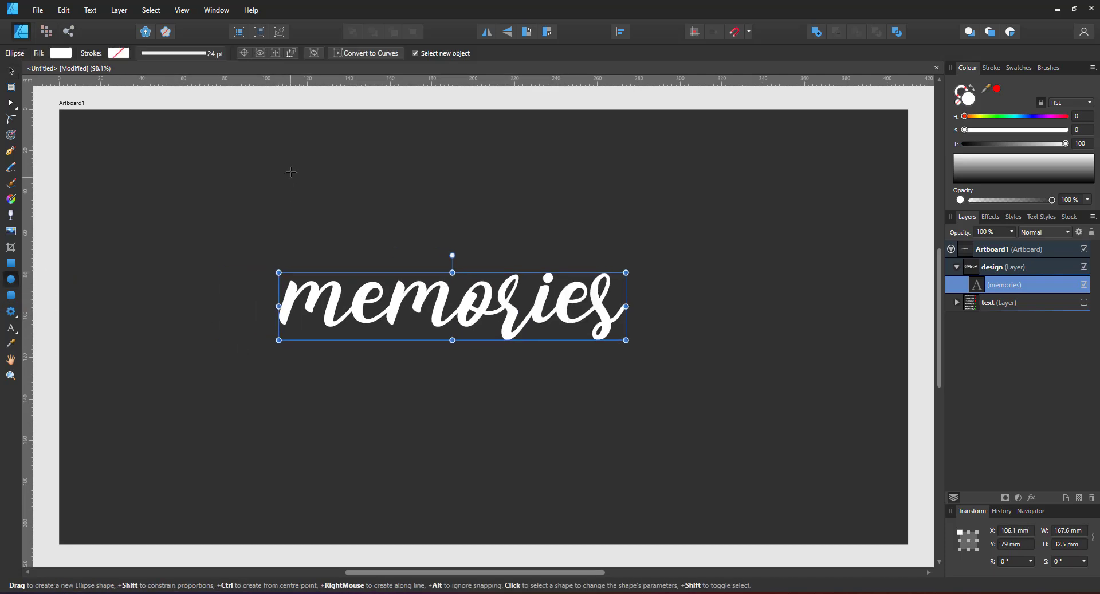
pyautogui.moveTo(321, 145); pyautogui.dragTo(688, 512)
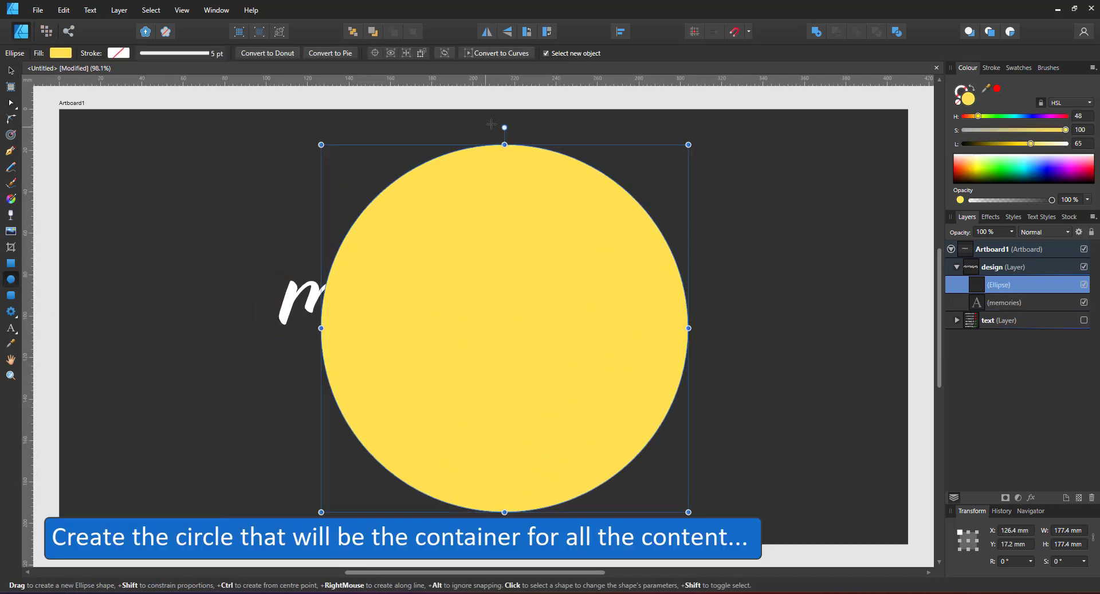
pyautogui.click(620, 31)
pyautogui.click(643, 69)
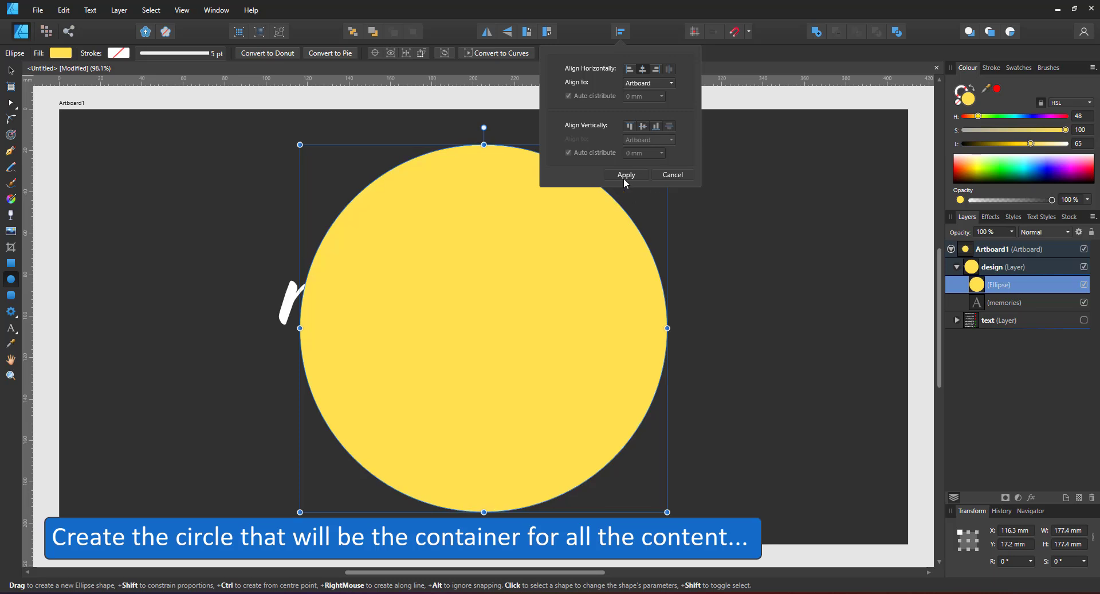
pyautogui.click(624, 175)
# - Bring the "memories" text in front of the circle, and fit and centre it within the circle's width
pyautogui.press('a')
pyautogui.click(12, 70)
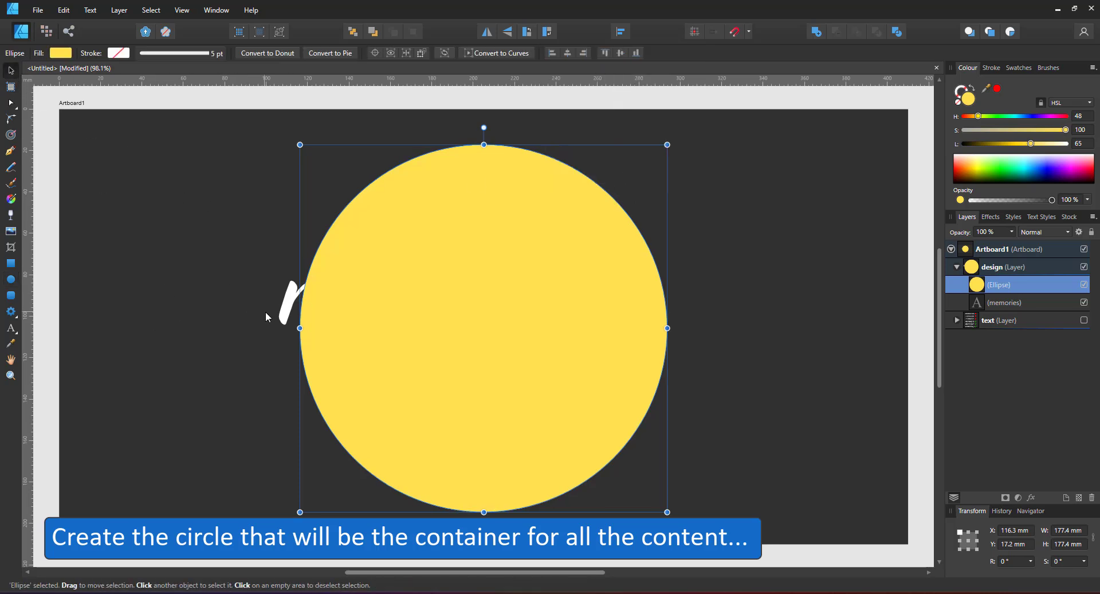
pyautogui.click(273, 317)
pyautogui.hotkey('ctrl', 'shift', ']')
pyautogui.moveTo(382, 280); pyautogui.dragTo(409, 292)
pyautogui.moveTo(653, 284); pyautogui.dragTo(605, 309)
# - Darken the circle's fill to saturation 44 and lightness 22
pyautogui.click(596, 276)
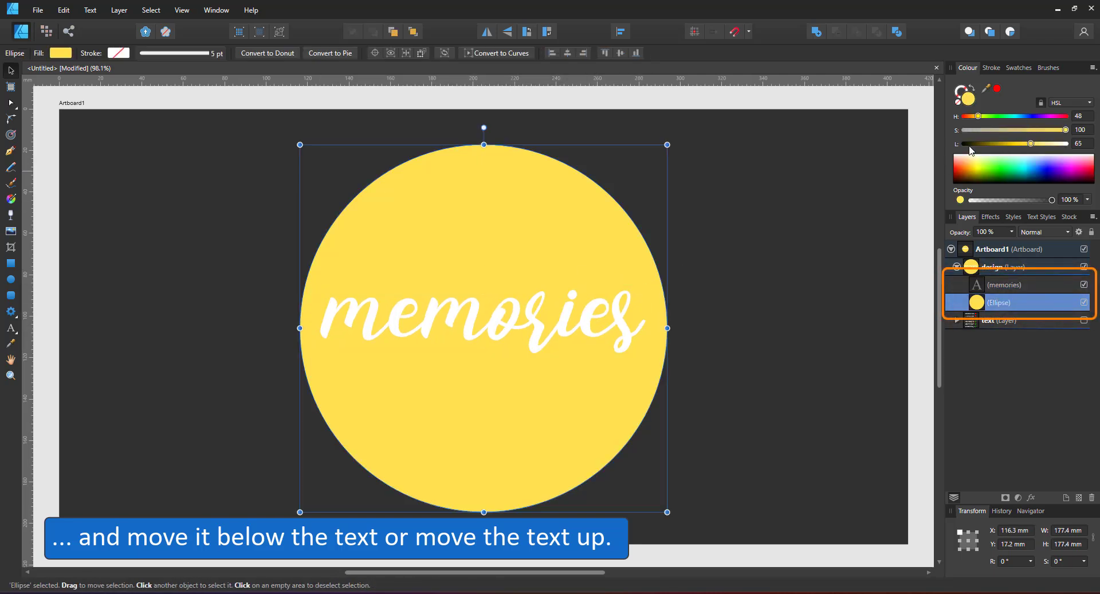
pyautogui.moveTo(970, 145); pyautogui.dragTo(987, 143)
pyautogui.click(1008, 130)
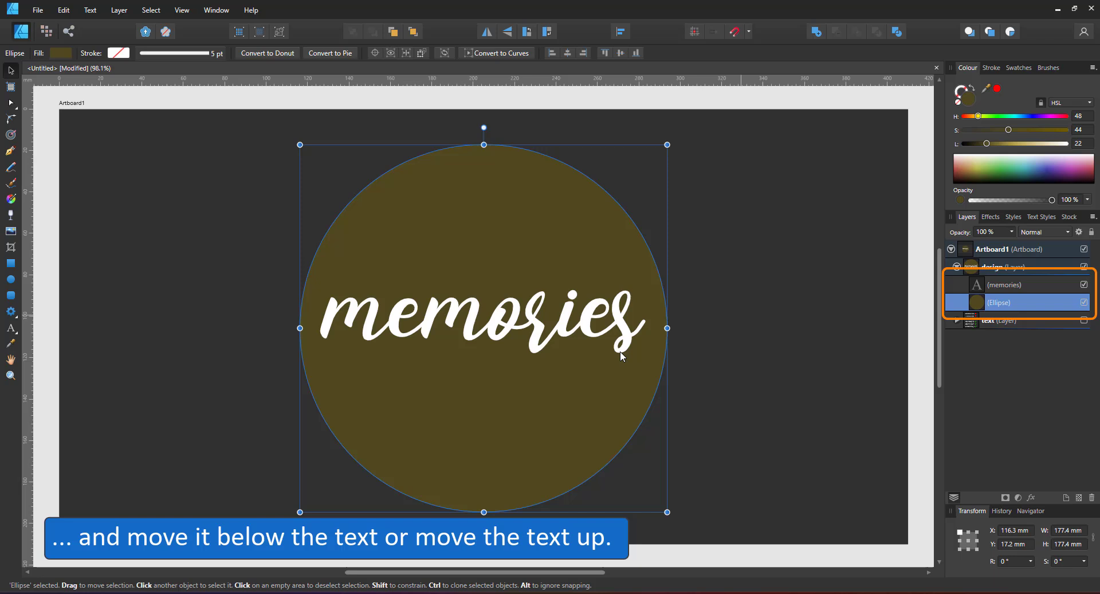
# - Draw a straight Pen line from the tail of the final "s" out past the circle's right edge
pyautogui.click(631, 296)
pyautogui.moveTo(648, 279)
pyautogui.mouseDown()
pyautogui.moveTo(669, 271)
pyautogui.moveTo(648, 294)
pyautogui.mouseUp()
pyautogui.click(12, 155)
pyautogui.scroll(5, 645, 336)
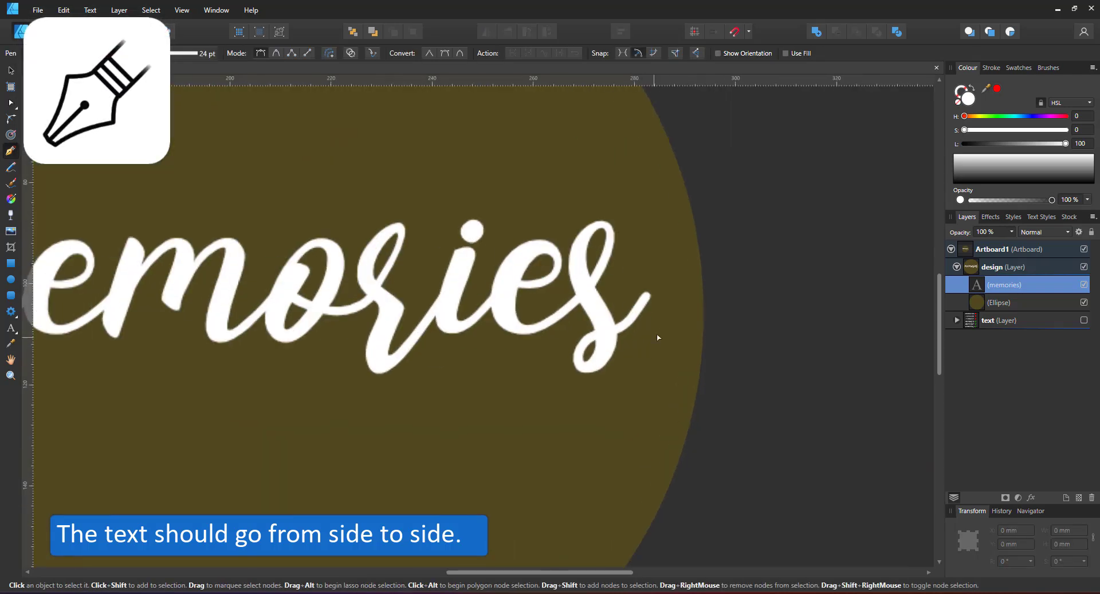
pyautogui.click(654, 279)
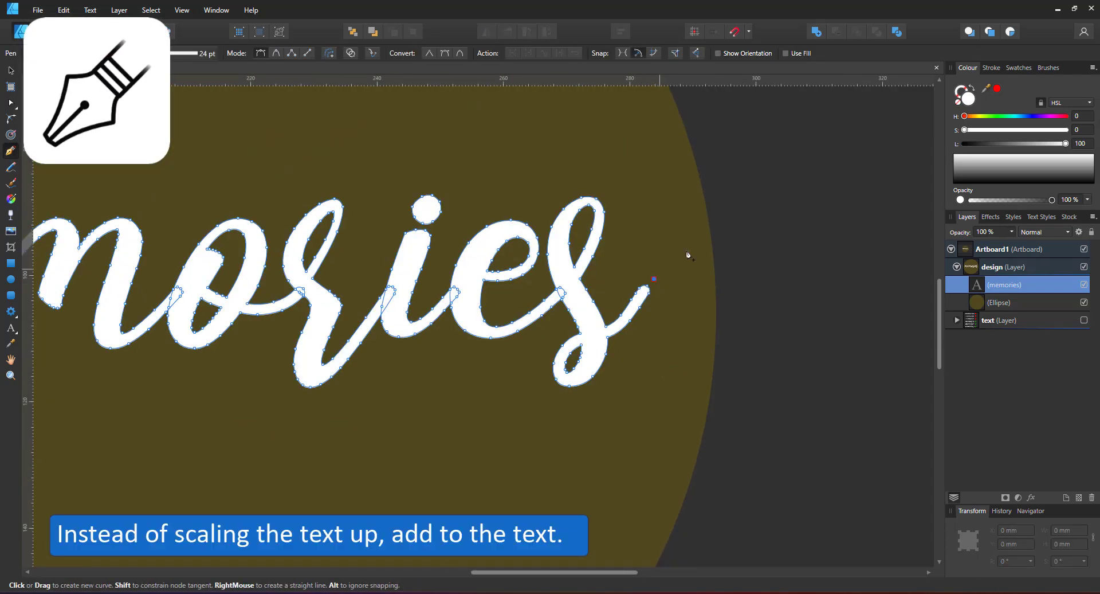
pyautogui.click(721, 217)
# - Give the line a white stroke and reshape it with the Node tool into a curve flowing out of the final "s"
pyautogui.press('a')
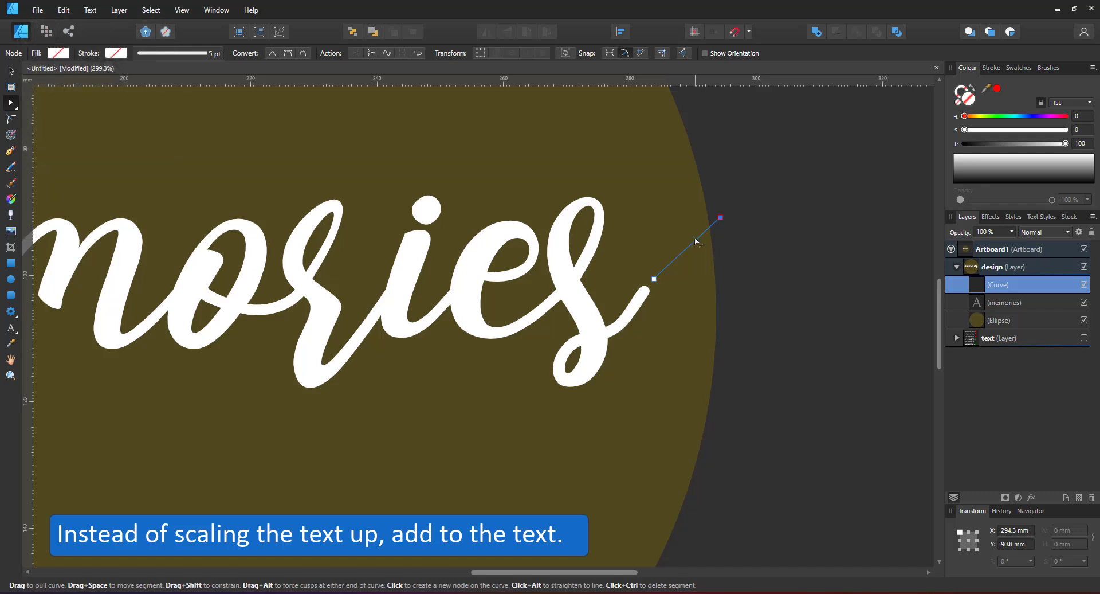
pyautogui.click(961, 92)
pyautogui.moveTo(972, 166); pyautogui.dragTo(952, 130)
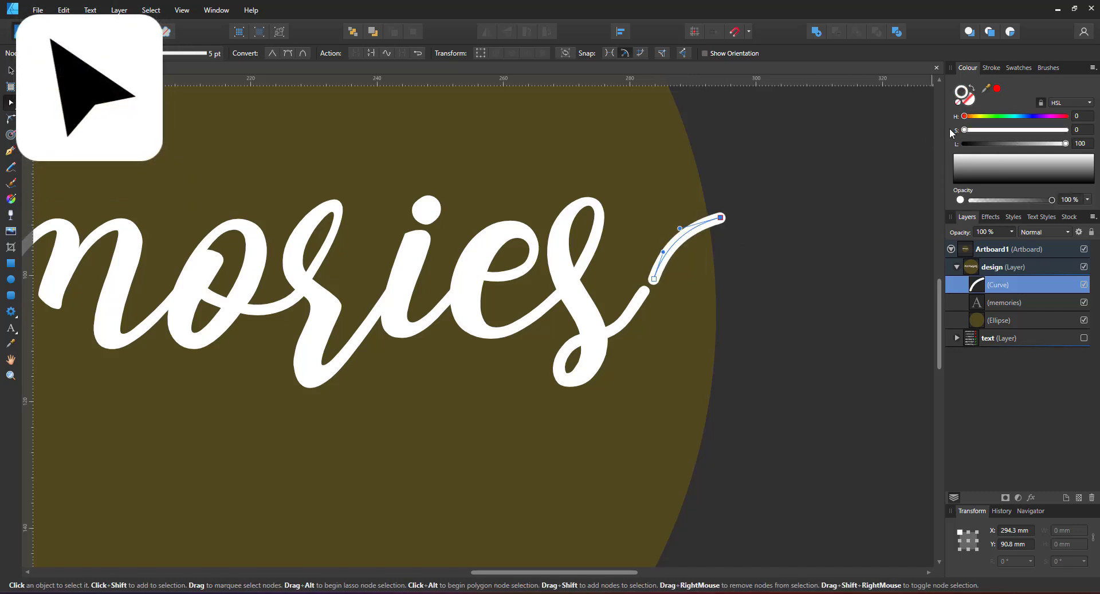
pyautogui.moveTo(654, 279); pyautogui.dragTo(631, 326)
pyautogui.click(601, 338)
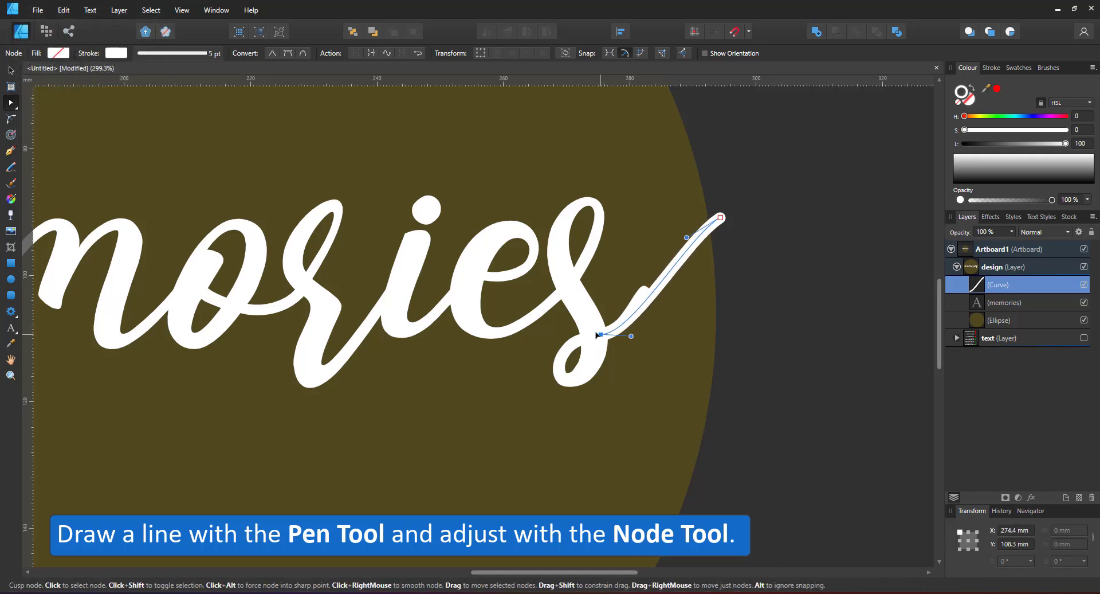
pyautogui.click(658, 265)
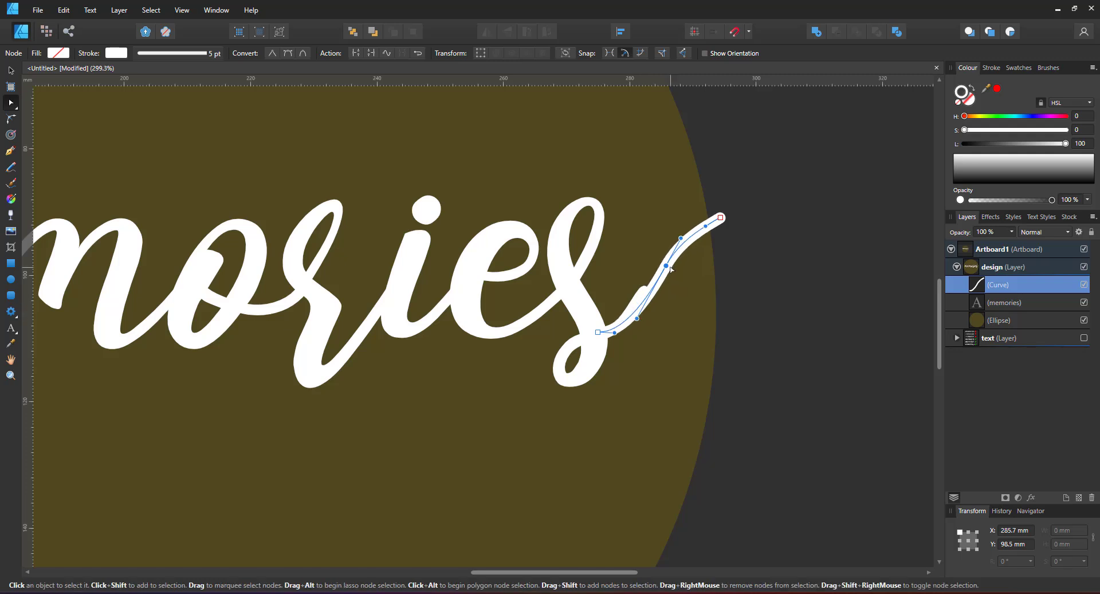
# - Add a second white curve extending from the first "m" past the circle's left edge
pyautogui.moveTo(659, 266); pyautogui.dragTo(331, 294)
pyautogui.click(685, 319)
pyautogui.scroll(-5, 642, 284)
pyautogui.click(749, 297)
pyautogui.press('v')
pyautogui.scroll(5, 413, 306)
pyautogui.press('a')
pyautogui.click(311, 398)
pyautogui.press('Delete')
# - Adjust the second curve's end node so the stroke joins the top of the first "m" smoothly
pyautogui.moveTo(420, 292); pyautogui.dragTo(395, 302)
pyautogui.scroll(2, 406, 288)
pyautogui.moveTo(451, 280); pyautogui.dragTo(444, 280)
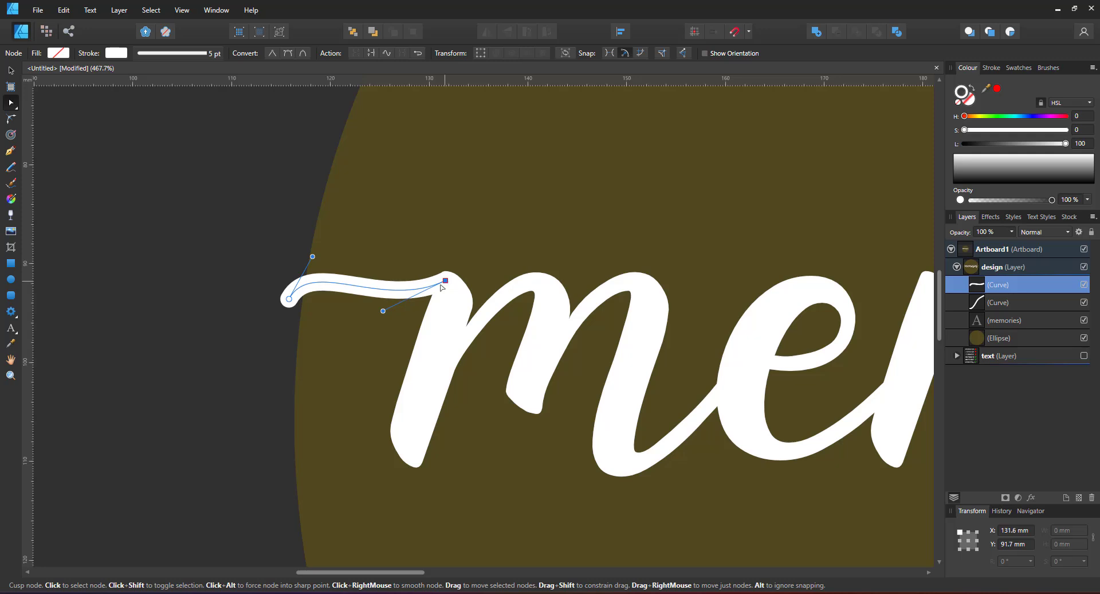
pyautogui.scroll(-9, 556, 355)
pyautogui.moveTo(606, 368); pyautogui.dragTo(521, 360)
pyautogui.hotkey('ctrl', '0')
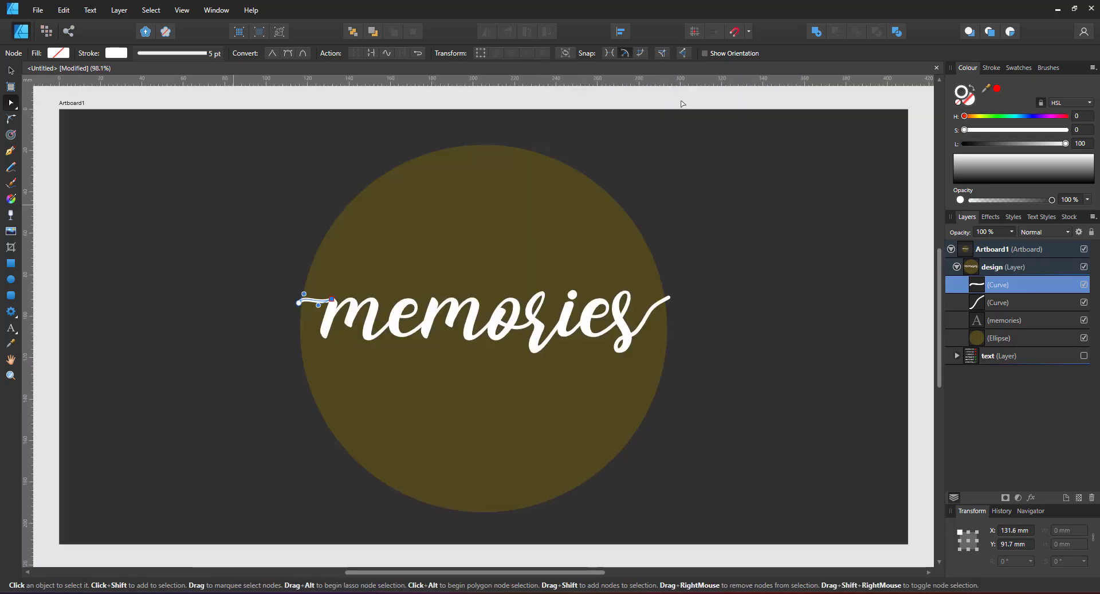
# - Group the "memories" text with its two extension curves
pyautogui.click(11, 71)
pyautogui.moveTo(225, 246); pyautogui.dragTo(805, 344)
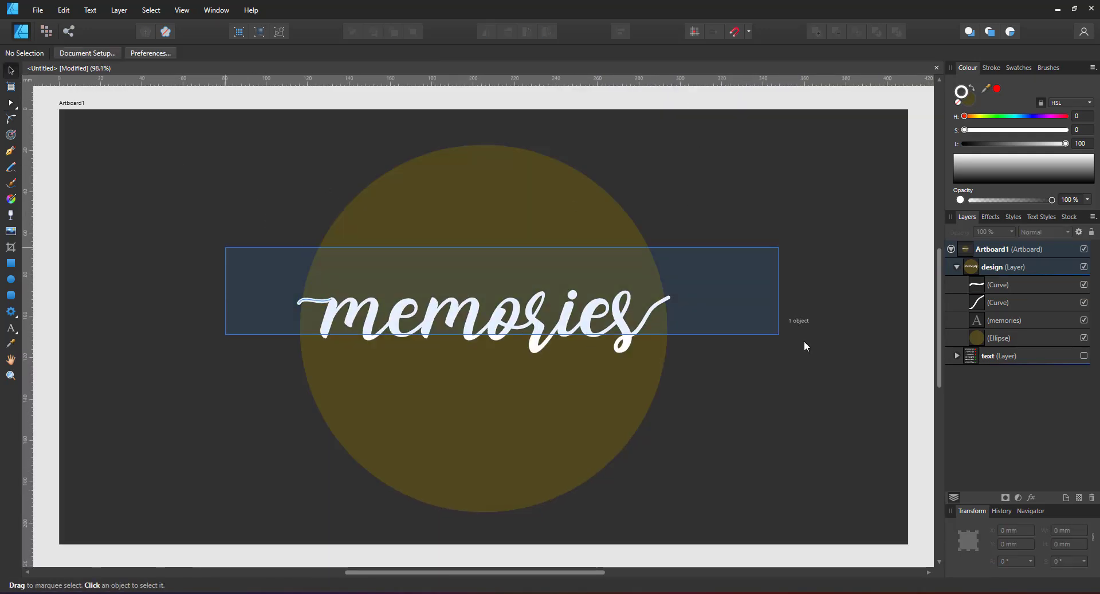
pyautogui.hotkey('ctrl', 'g')
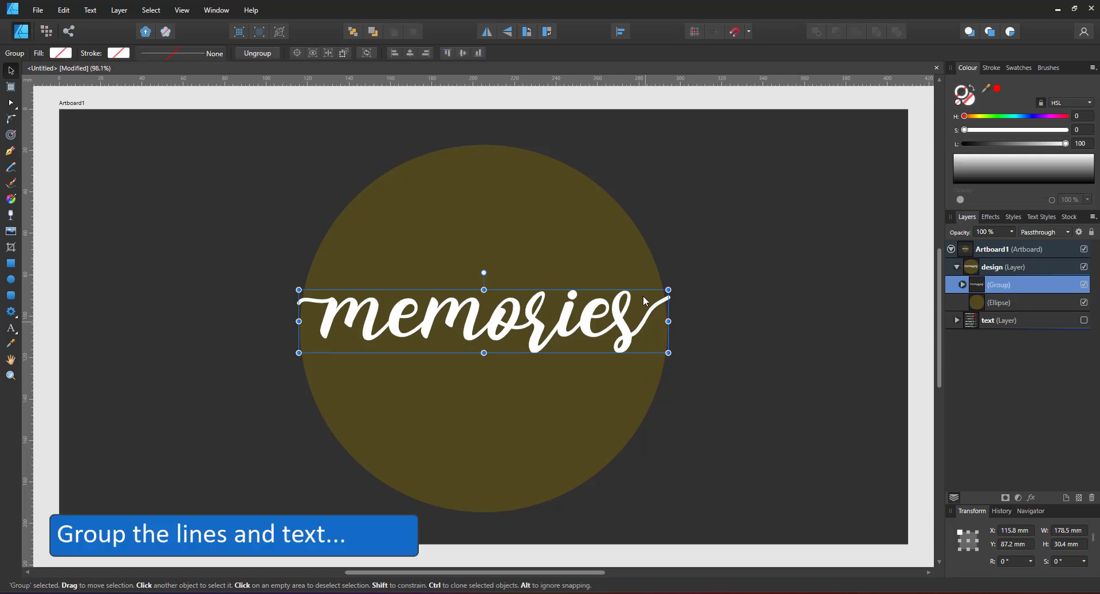
# - Clip the text group inside the circle by nesting its layer, and undo that clipping
pyautogui.moveTo(992, 288); pyautogui.dragTo(1004, 308)
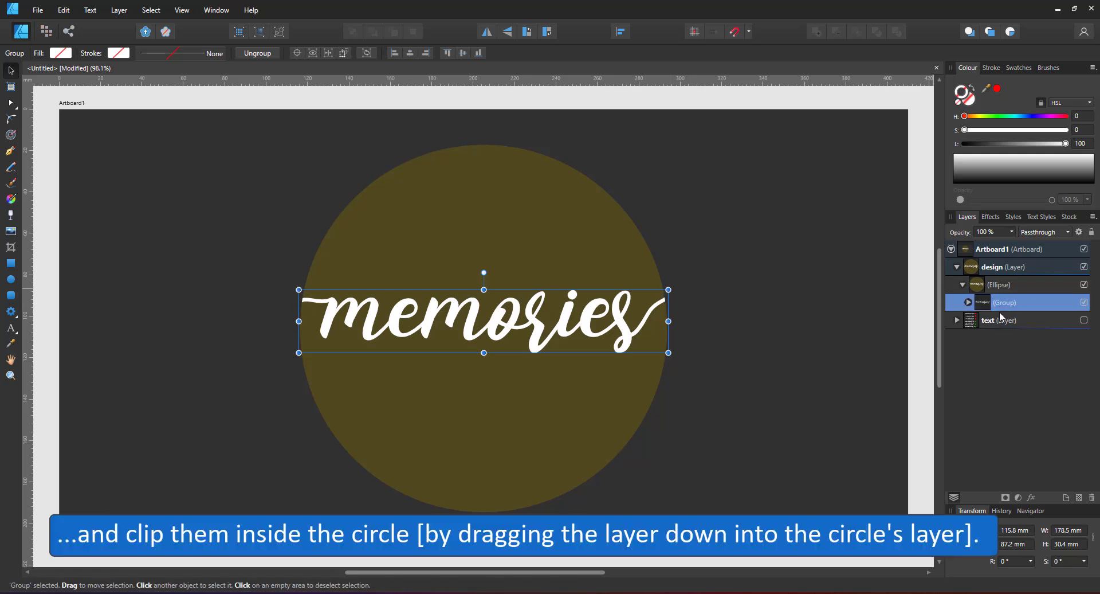
pyautogui.hotkey('ctrl', 'z')
pyautogui.hotkey('ctrl', 'z')
pyautogui.hotkey('ctrl', 'y')
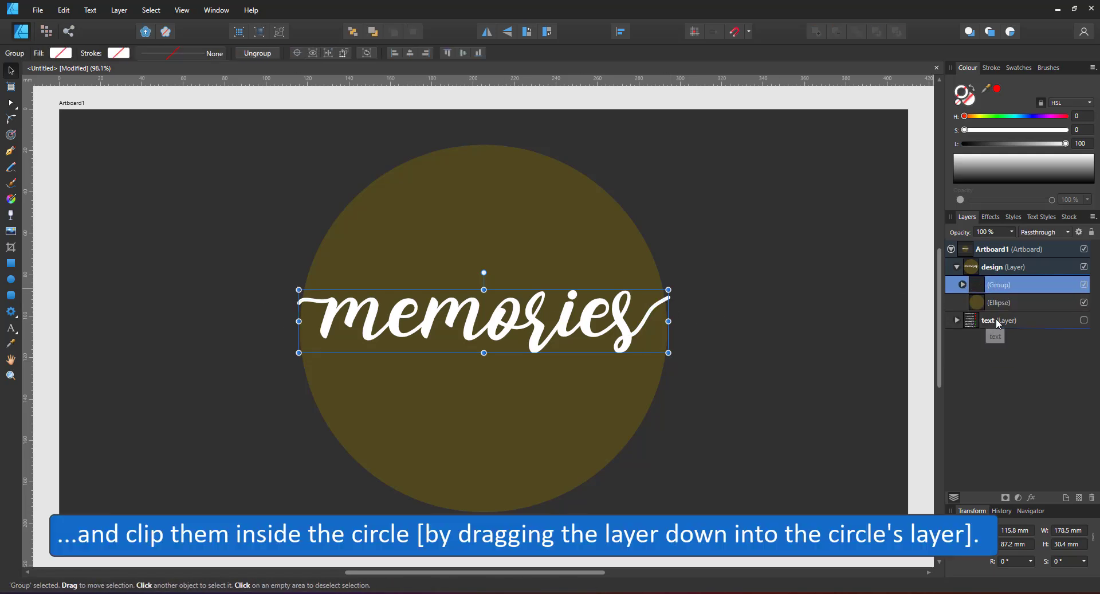
# - Cut the text group and paste it inside the circle so the circle clips it
pyautogui.click(64, 10)
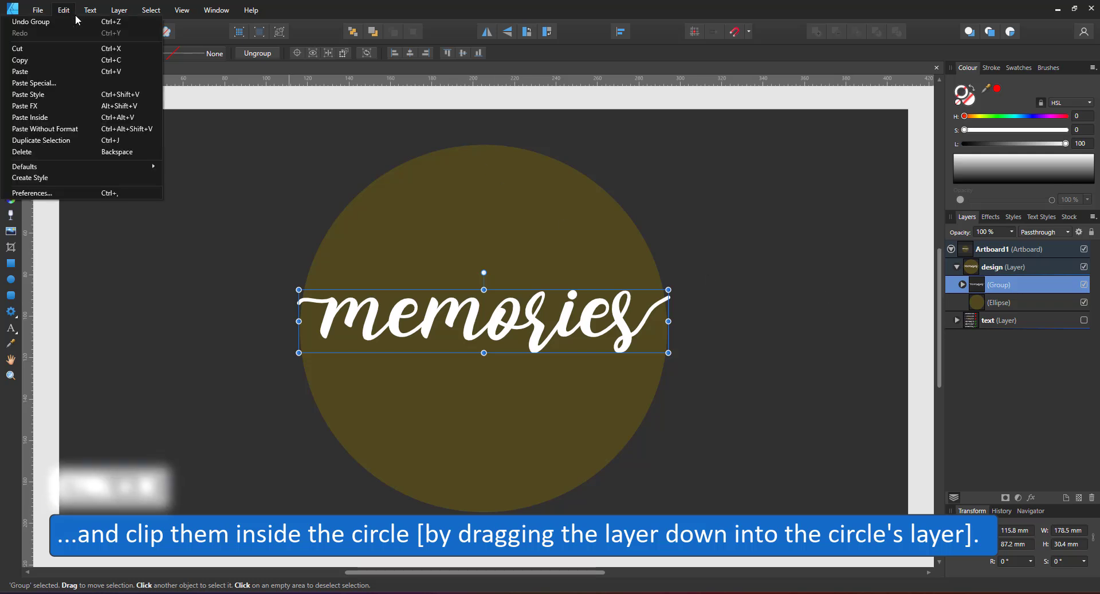
pyautogui.click(35, 49)
pyautogui.click(64, 11)
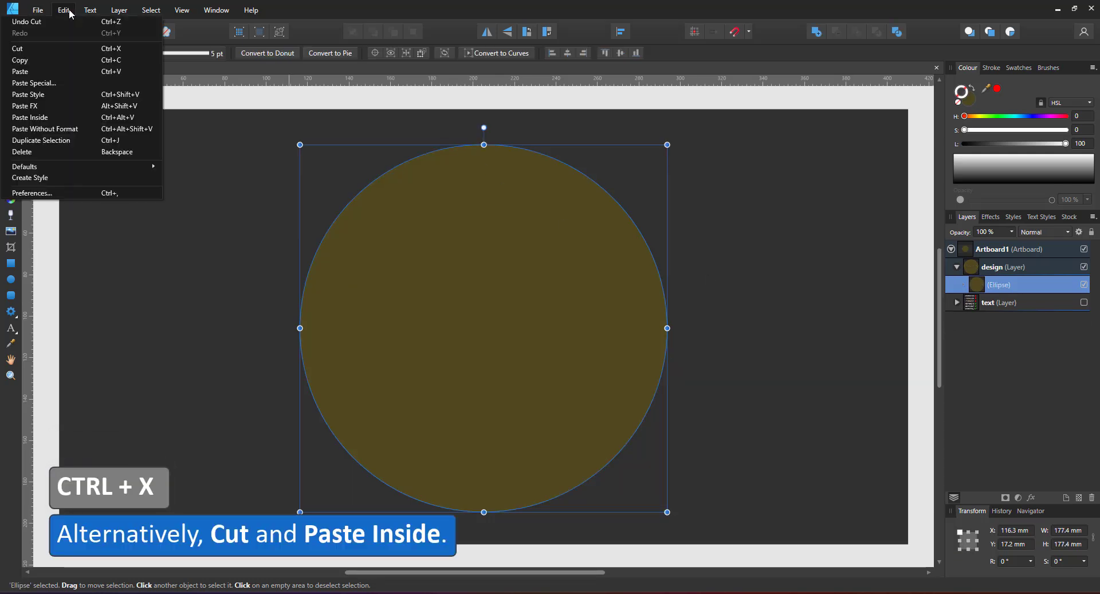
pyautogui.click(88, 119)
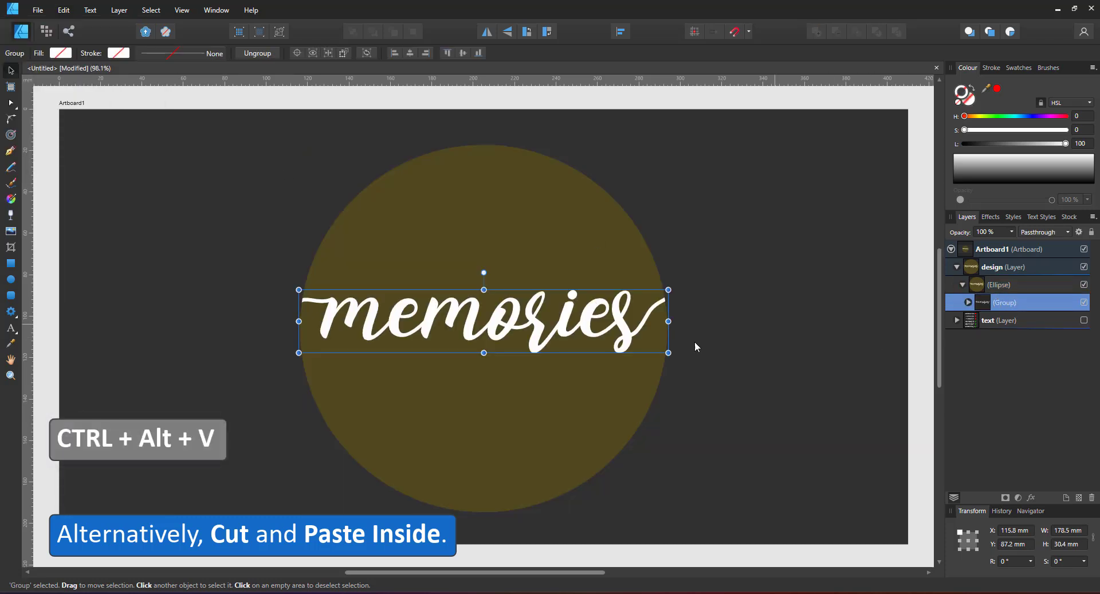
# - Start a Pen shape inside the circle's clipping mask, running from the left edge around the outside of the circle's upper half
pyautogui.click(10, 151)
pyautogui.scroll(2, 435, 272)
pyautogui.moveTo(396, 296); pyautogui.dragTo(378, 322)
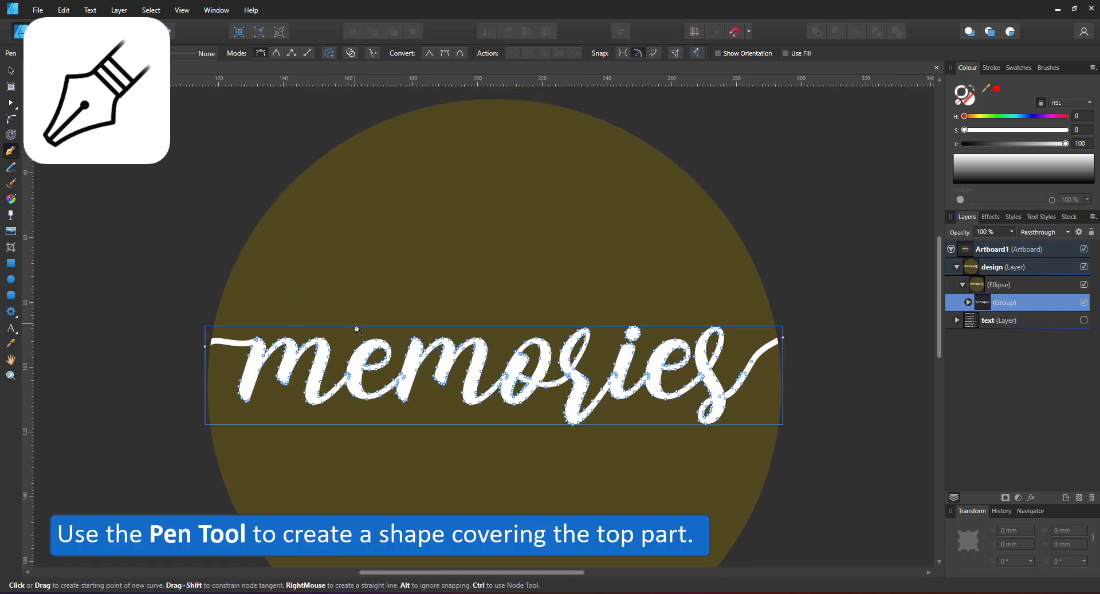
pyautogui.click(187, 339)
pyautogui.click(249, 160)
pyautogui.click(428, 91)
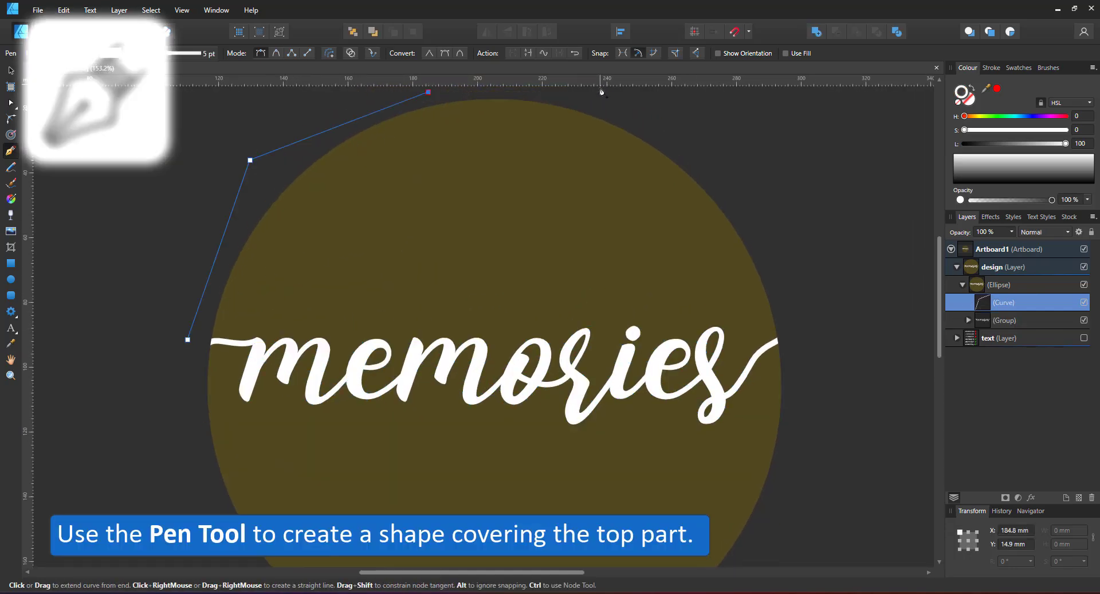
pyautogui.click(600, 90)
pyautogui.click(748, 195)
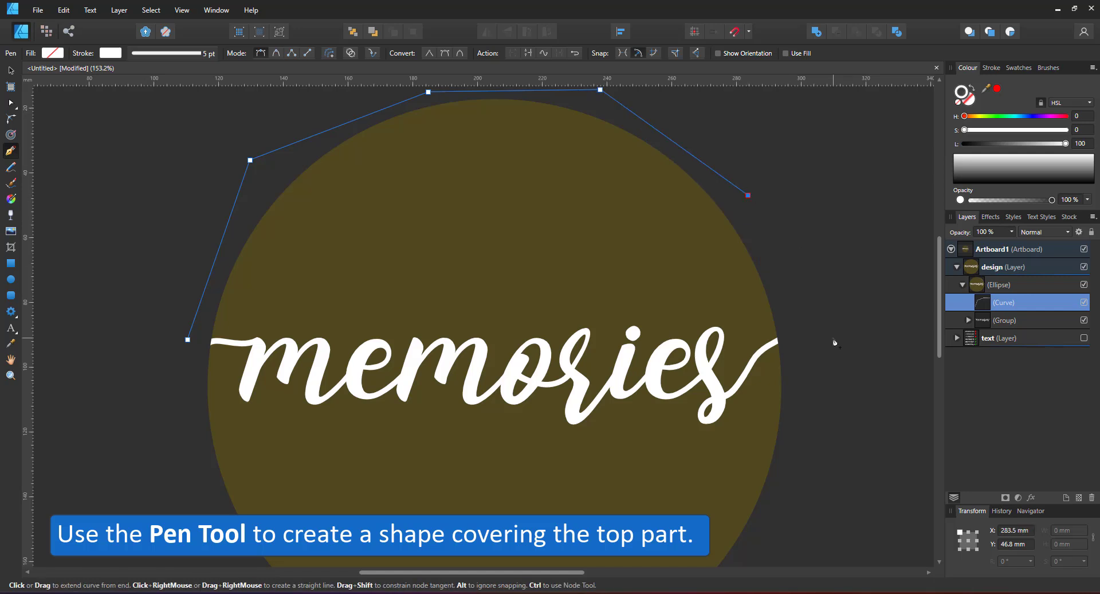
# - Continue the Pen shape back through the "memories" lettering from the circle's right edge to its left edge and close it at the starting node
pyautogui.click(777, 343)
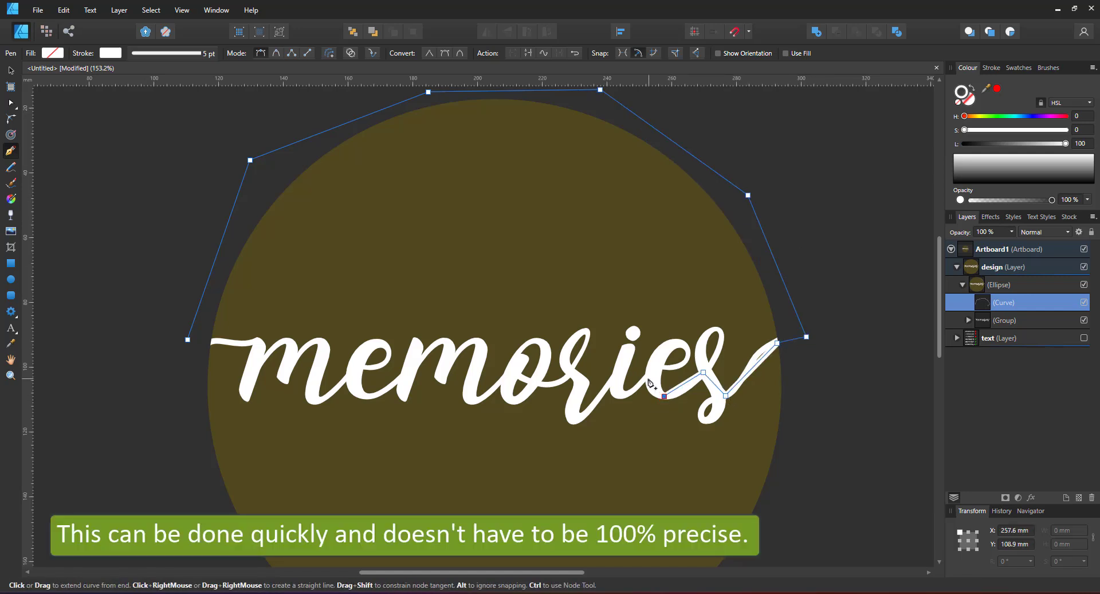
pyautogui.click(568, 408)
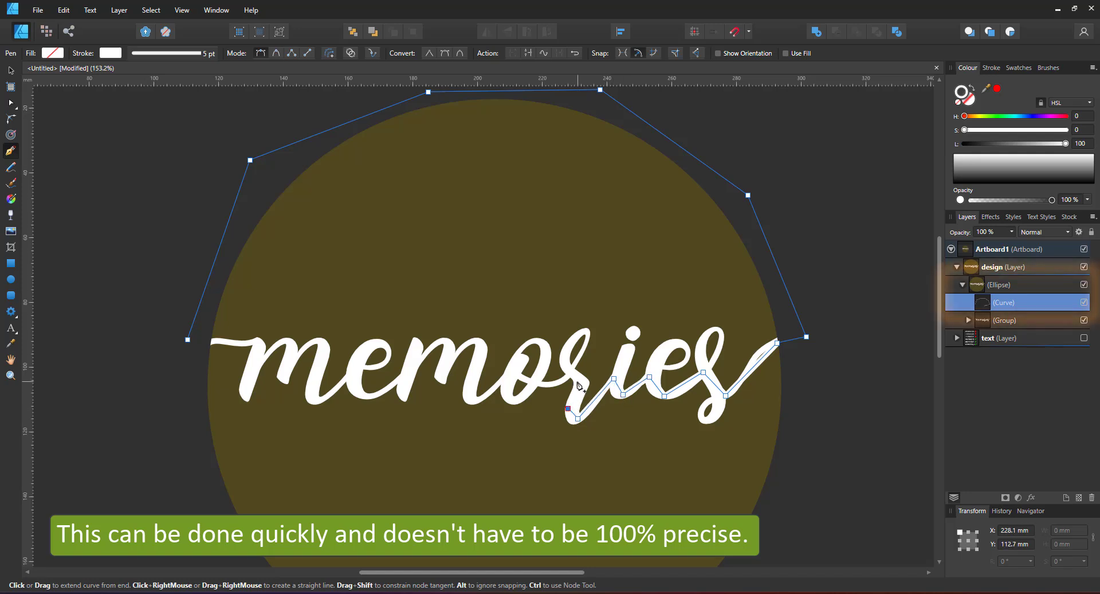
pyautogui.click(533, 382)
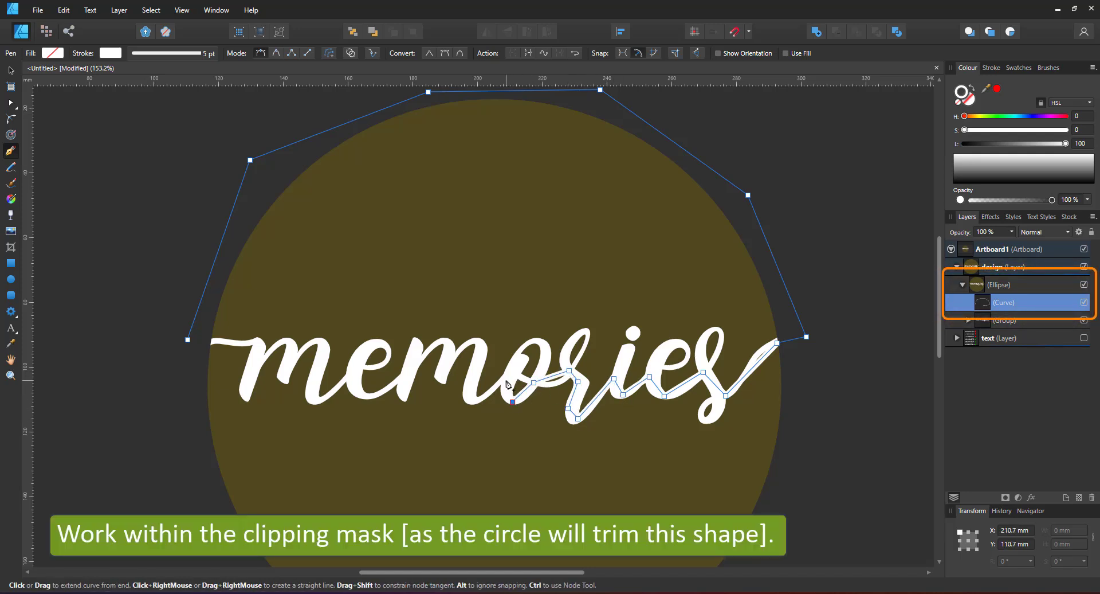
pyautogui.click(477, 342)
pyautogui.click(446, 367)
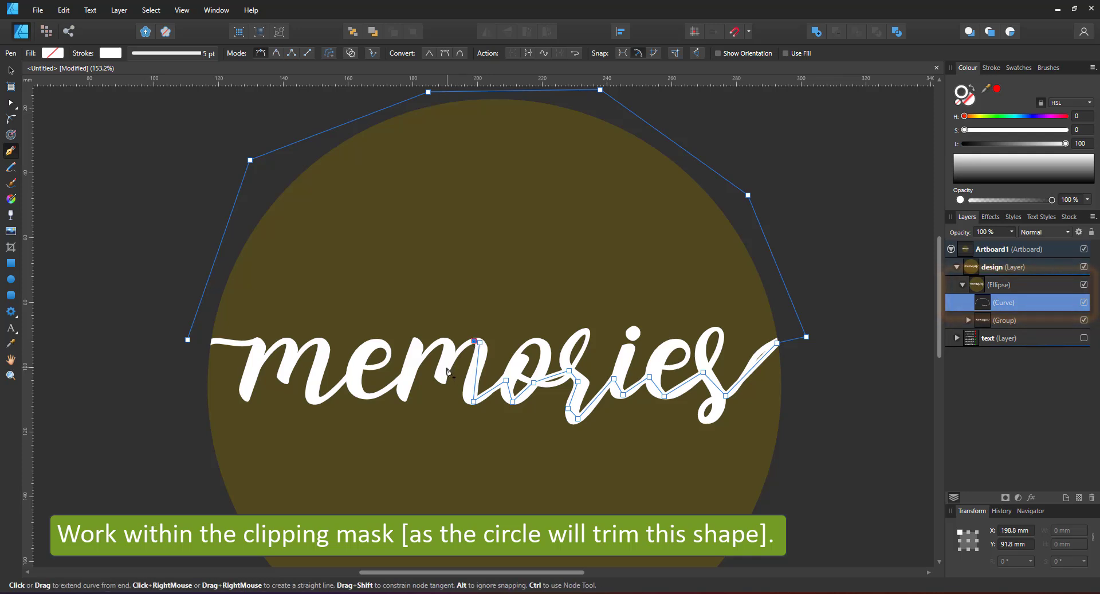
pyautogui.click(437, 344)
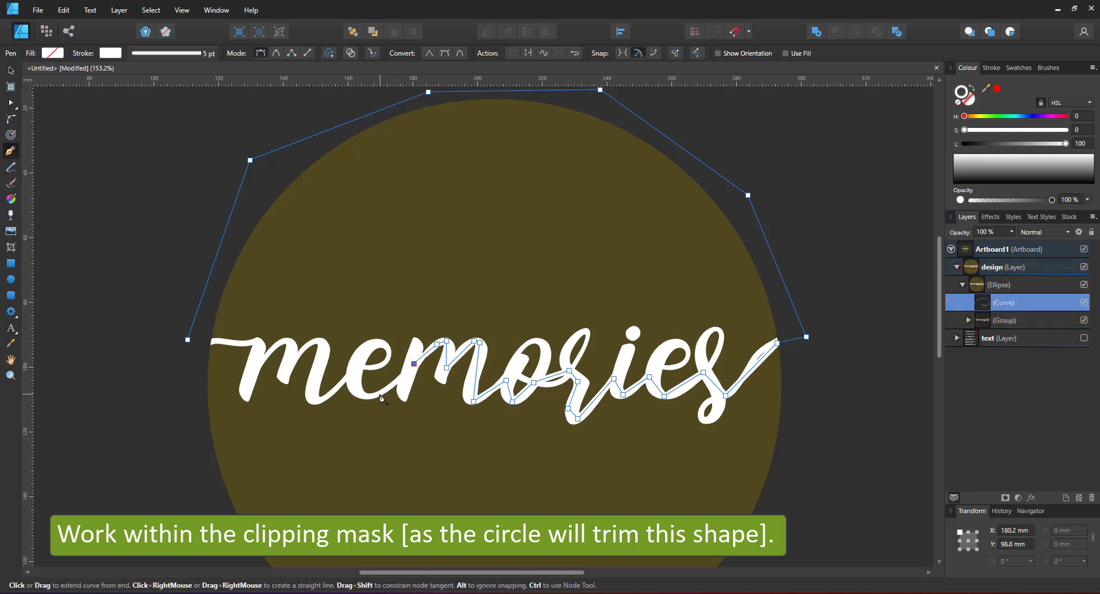
pyautogui.click(326, 396)
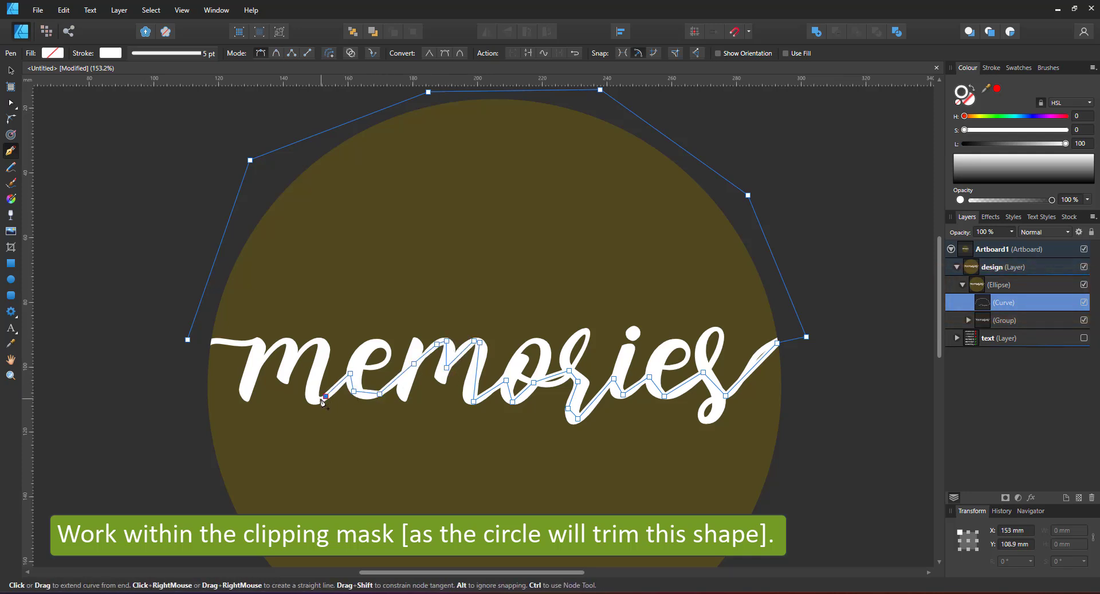
pyautogui.click(318, 364)
pyautogui.click(319, 343)
pyautogui.click(304, 347)
pyautogui.click(290, 368)
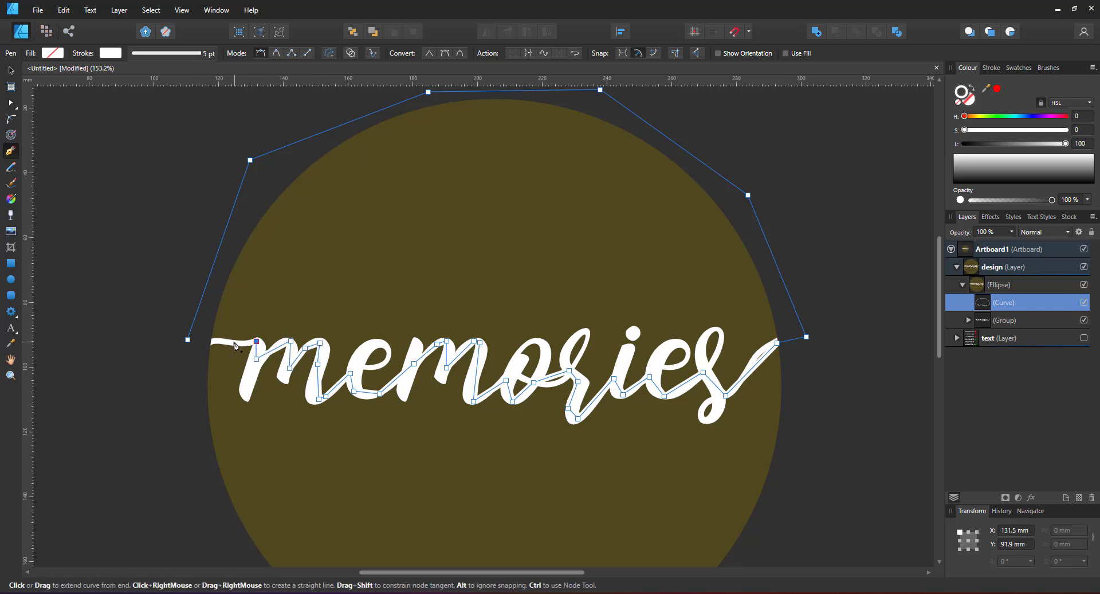
pyautogui.click(235, 341)
pyautogui.click(187, 339)
# - Swap the closed shape's stroke and fill so it is filled white, and lower its opacity to 30%
pyautogui.click(979, 86)
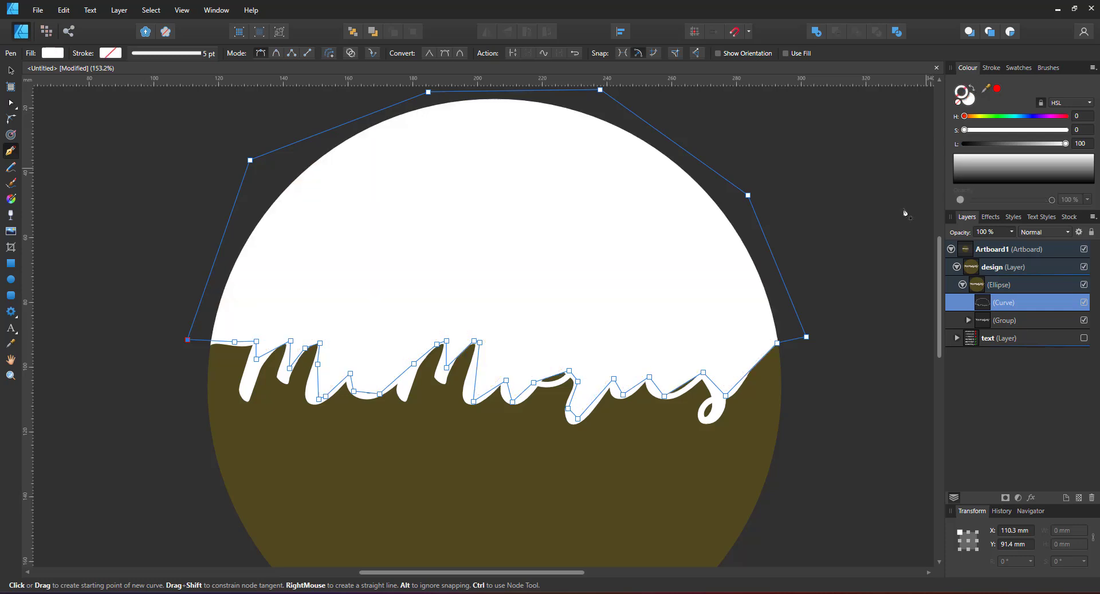
pyautogui.press('3')
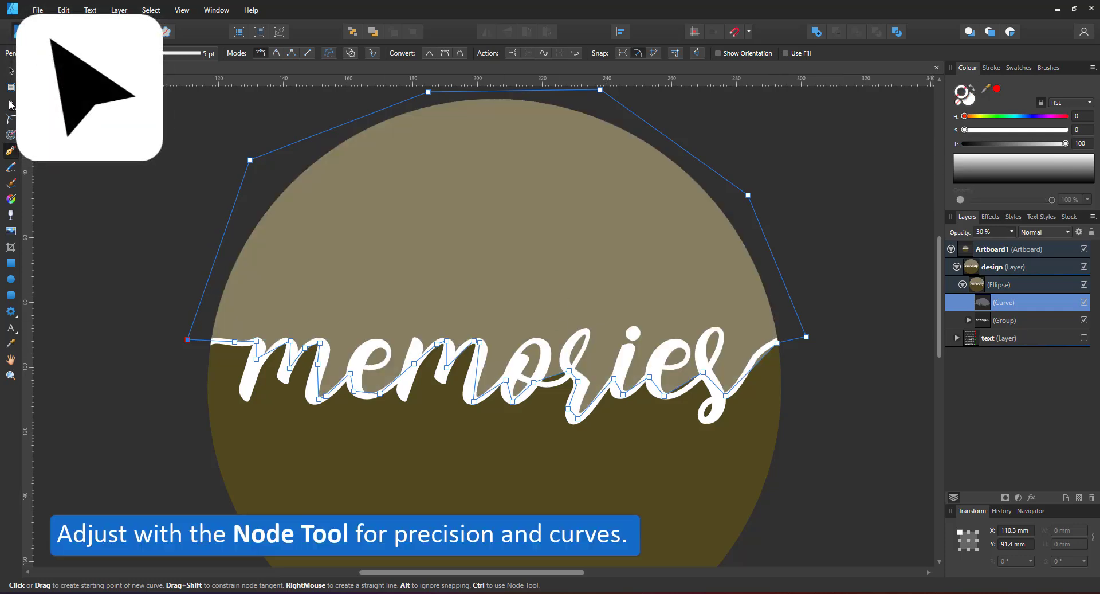
# - Adjust the shape's nodes and bend its segments with the Node Tool so its edge stays within the first "m" and "e" strokes
pyautogui.press('a')
pyautogui.scroll(5, 252, 350)
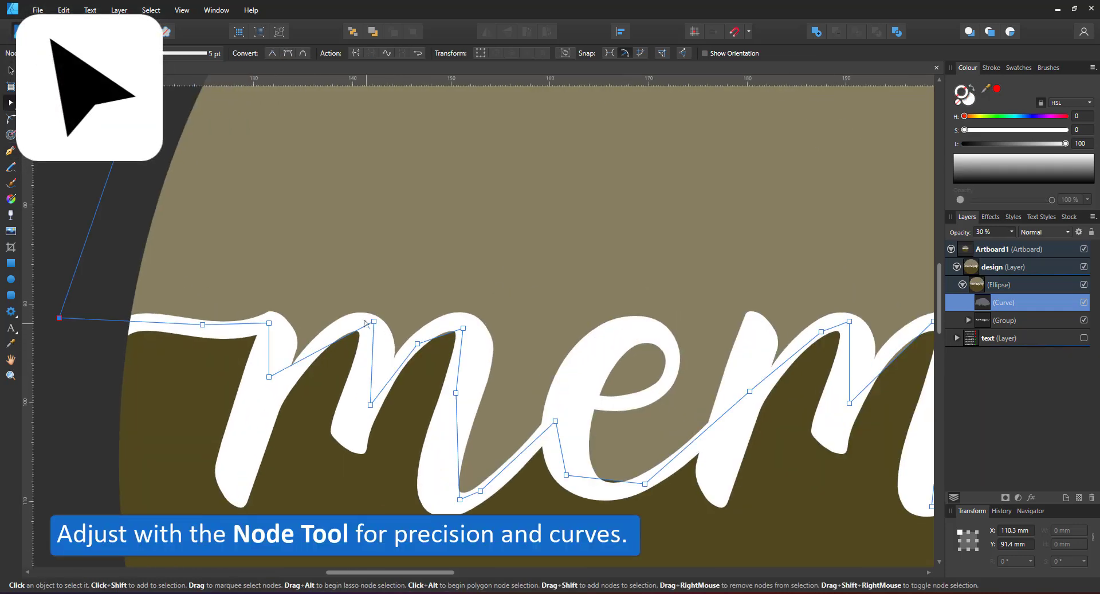
pyautogui.moveTo(269, 378); pyautogui.dragTo(276, 383)
pyautogui.click(446, 338)
pyautogui.moveTo(444, 334); pyautogui.dragTo(444, 328)
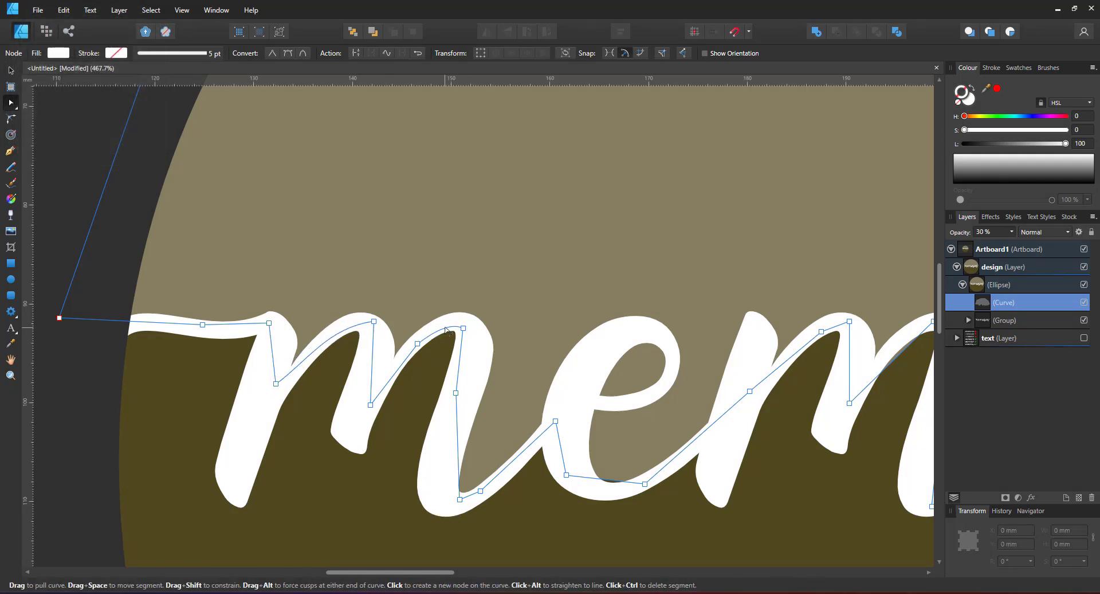
pyautogui.moveTo(457, 461); pyautogui.dragTo(443, 467)
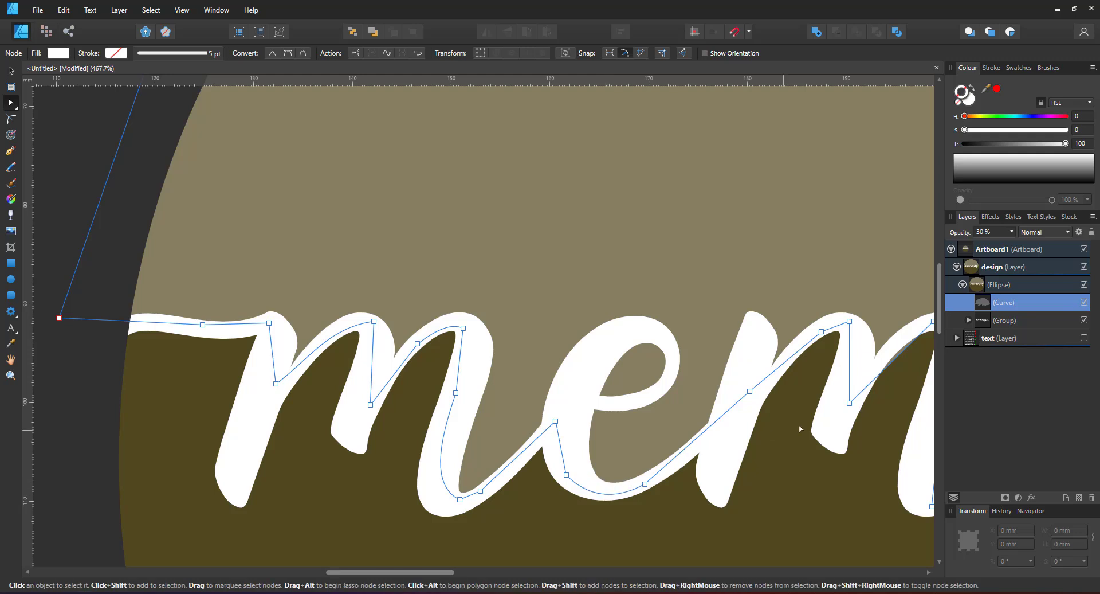
# - Curve the shape's lower edge to follow the lettering from the second "m" through to the final "s"
pyautogui.hscroll(5, 800, 430)
pyautogui.moveTo(659, 331); pyautogui.dragTo(654, 325)
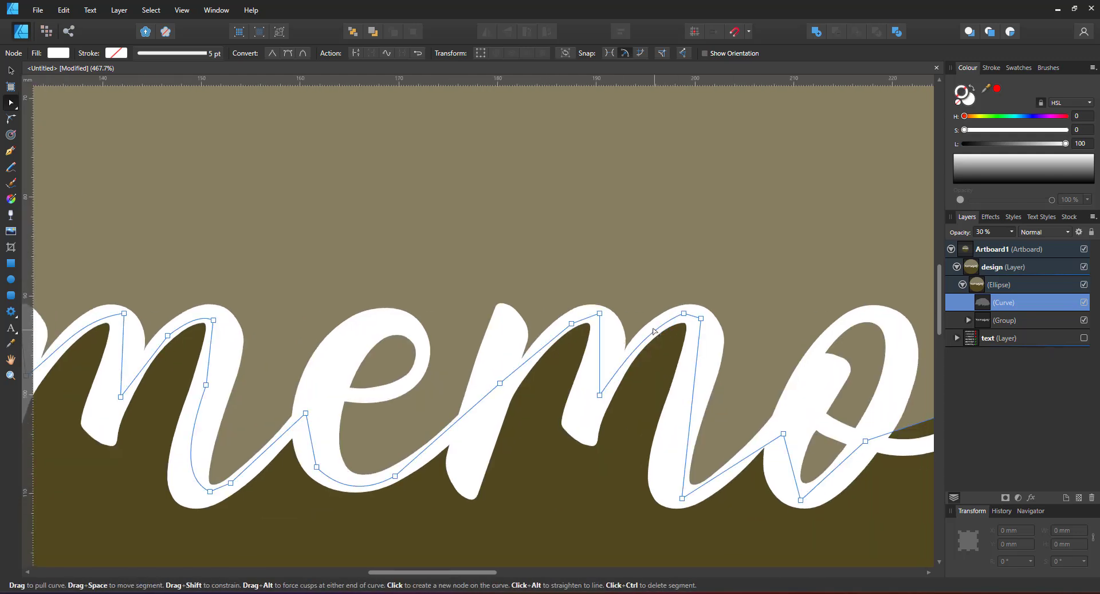
pyautogui.click(572, 317)
pyautogui.hscroll(6, 757, 465)
pyautogui.scroll(-1, 757, 464)
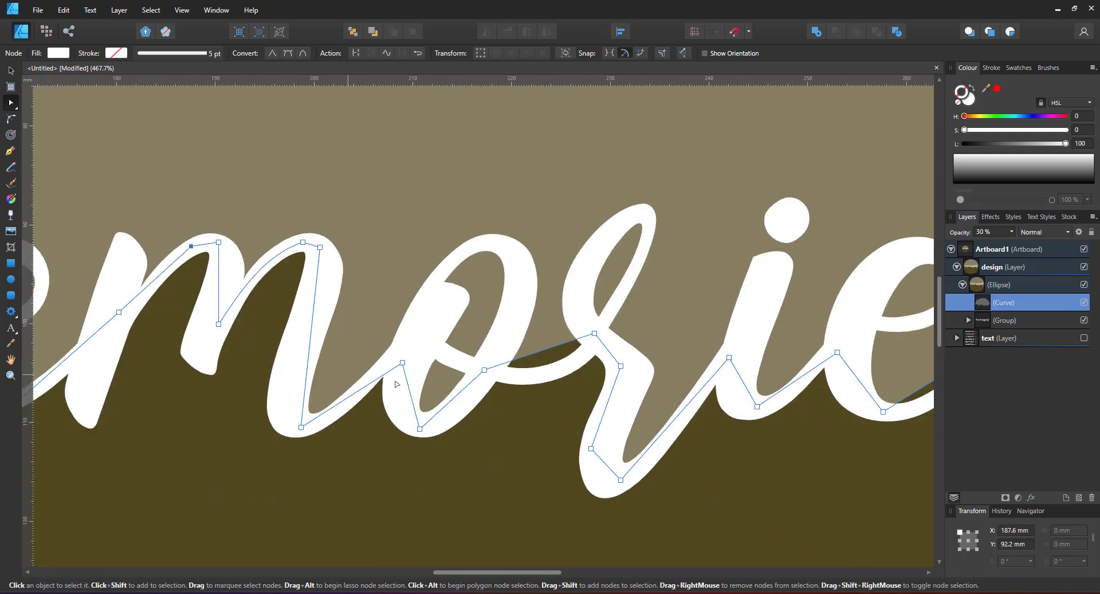
pyautogui.moveTo(928, 379); pyautogui.dragTo(530, 356)
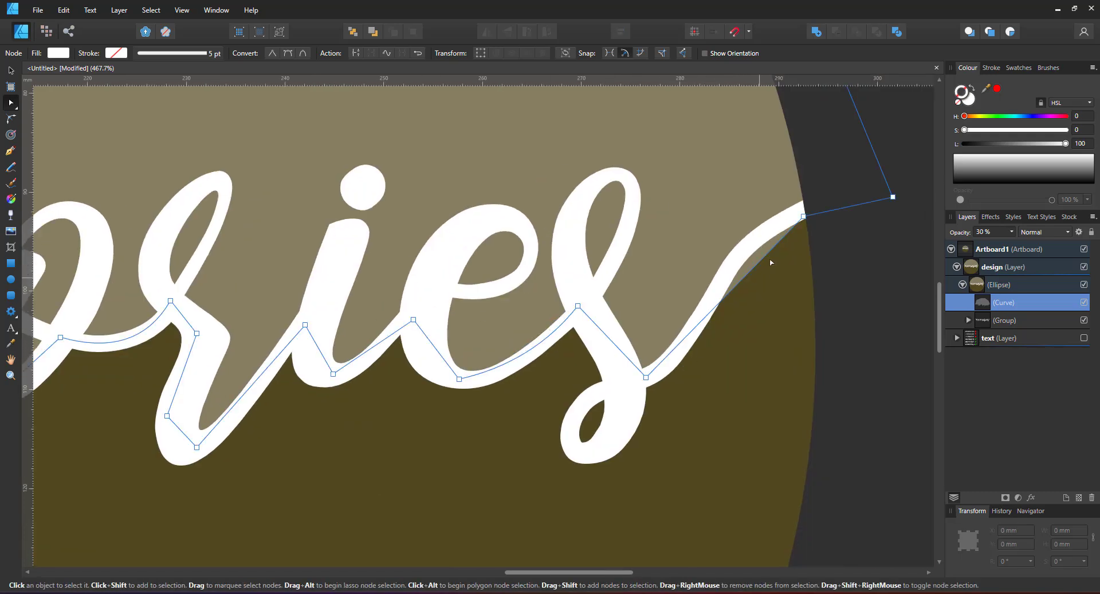
# - Add a node on the segment along the tail of the final "s" and bend the edge to follow the tail's curve
pyautogui.click(737, 284)
pyautogui.moveTo(737, 283); pyautogui.dragTo(730, 263)
pyautogui.moveTo(694, 319); pyautogui.dragTo(697, 324)
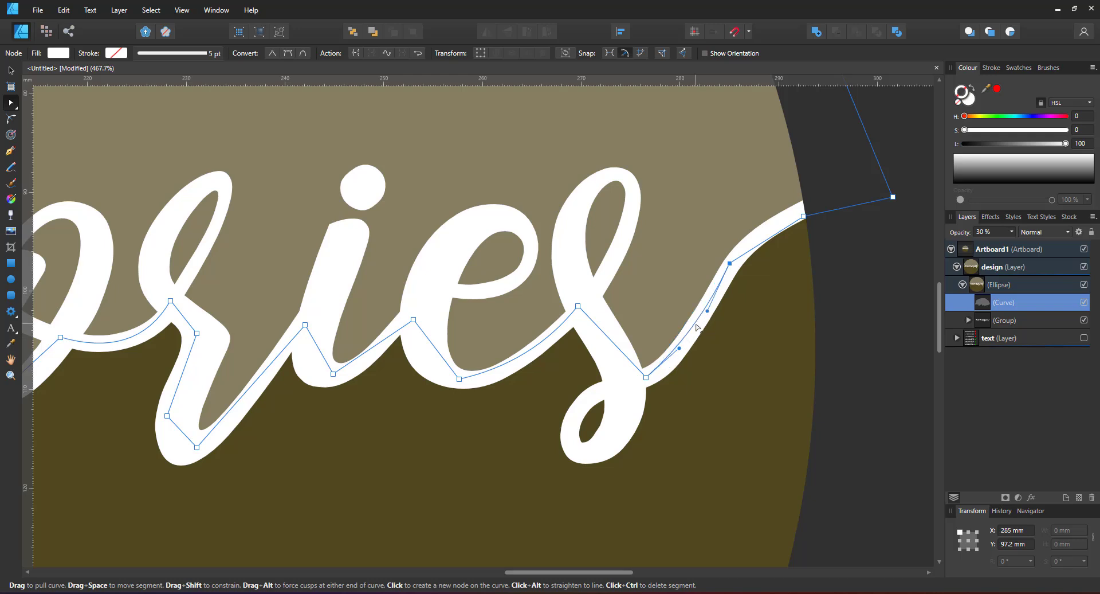
# - Restore the upper shape's opacity to 100%
pyautogui.scroll(-8, 682, 264)
pyautogui.moveTo(647, 179); pyautogui.dragTo(658, 282)
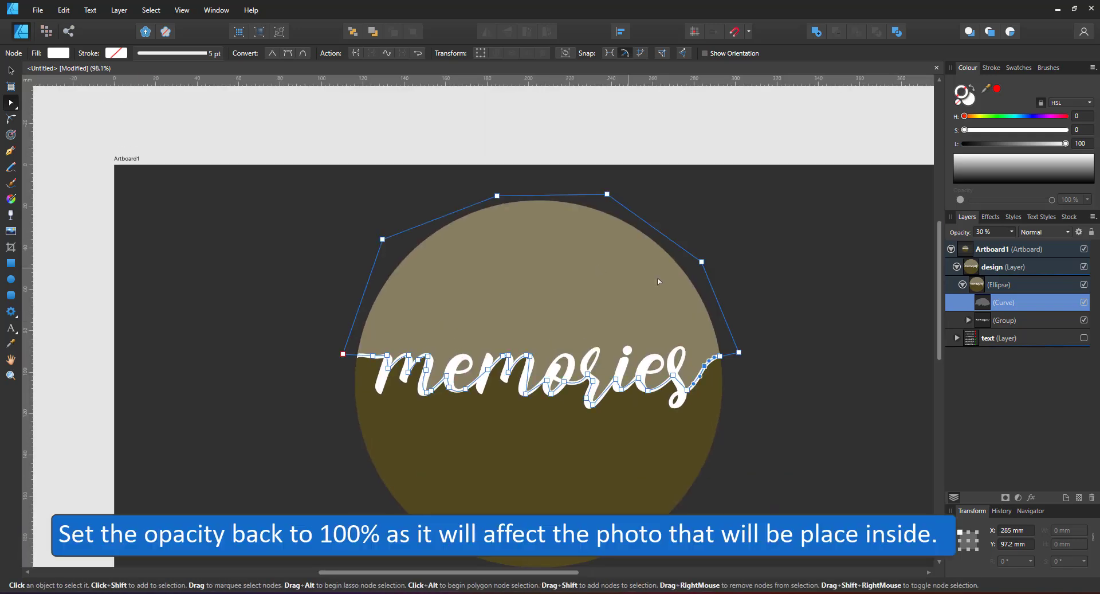
pyautogui.click(11, 71)
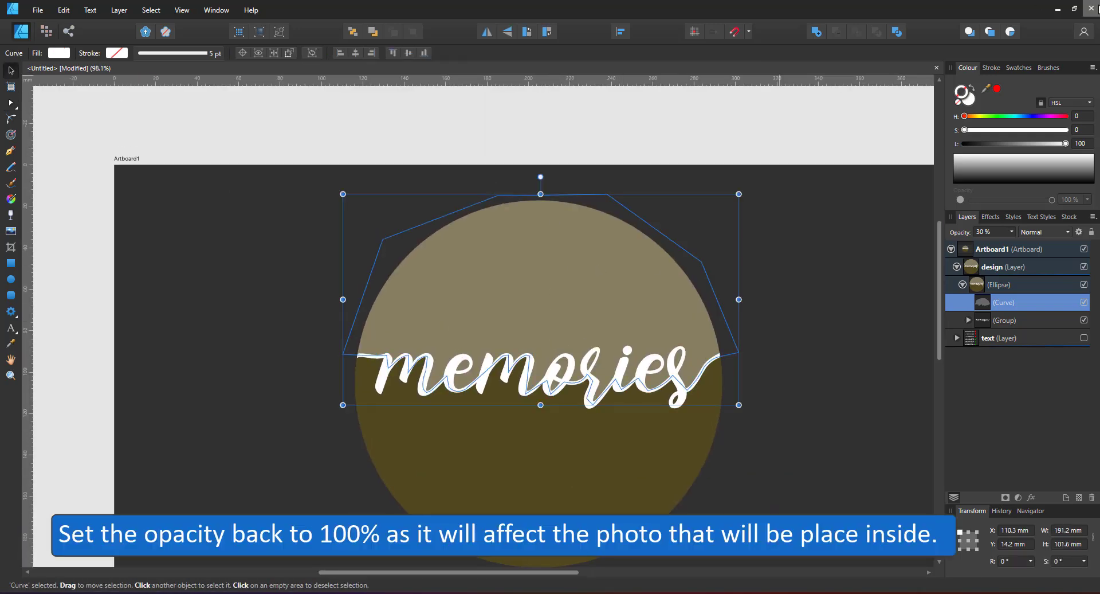
pyautogui.click(966, 104)
pyautogui.press('0')
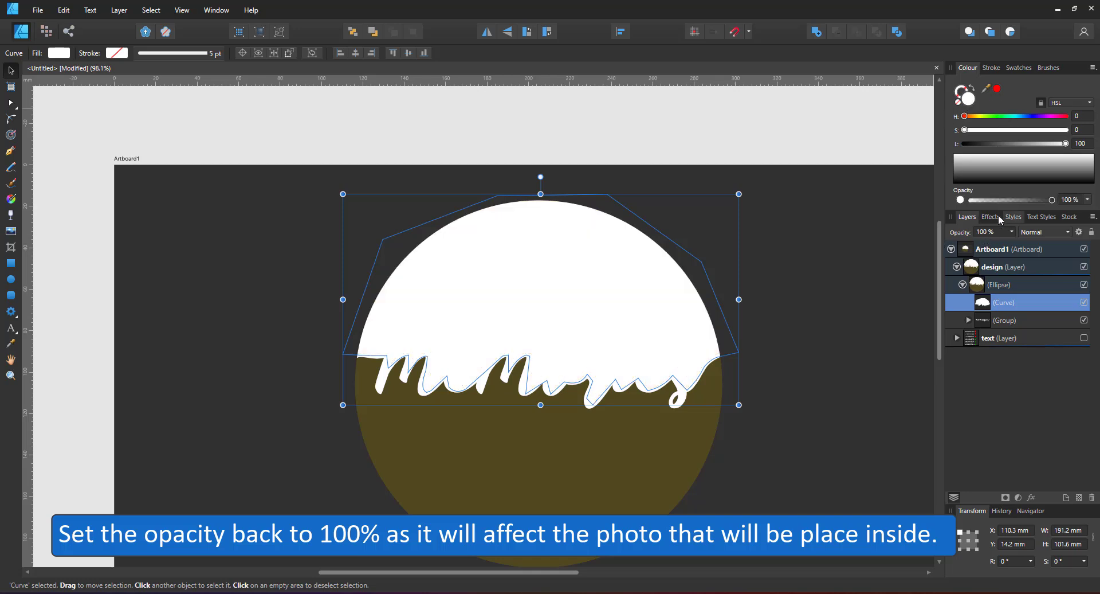
# - Fill the upper shape with red and move it below the text group inside the circle
pyautogui.click(997, 89)
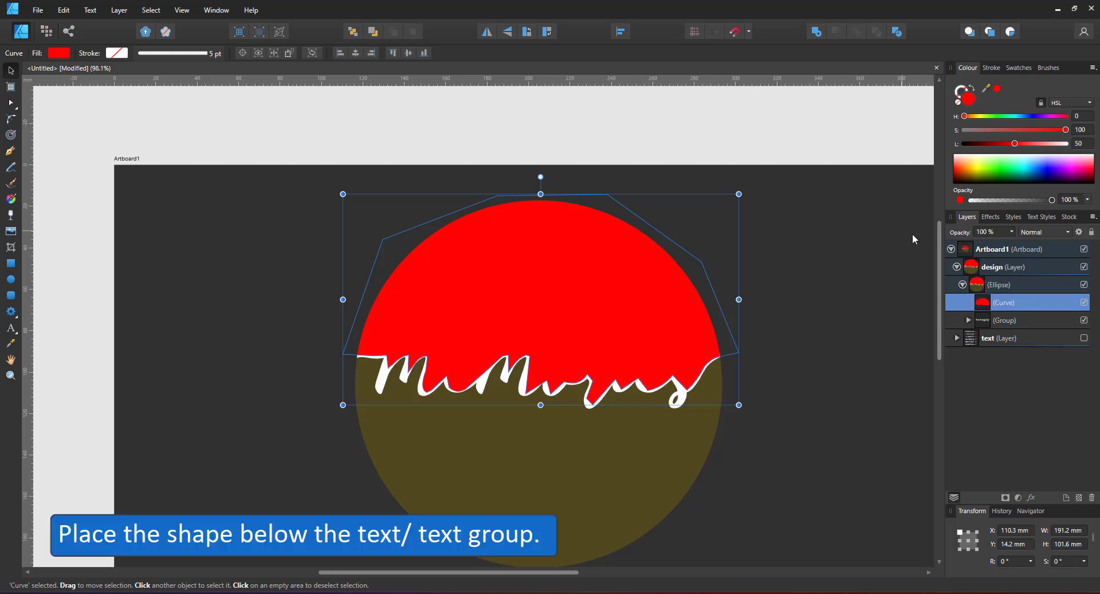
pyautogui.hotkey('ctrl', '[')
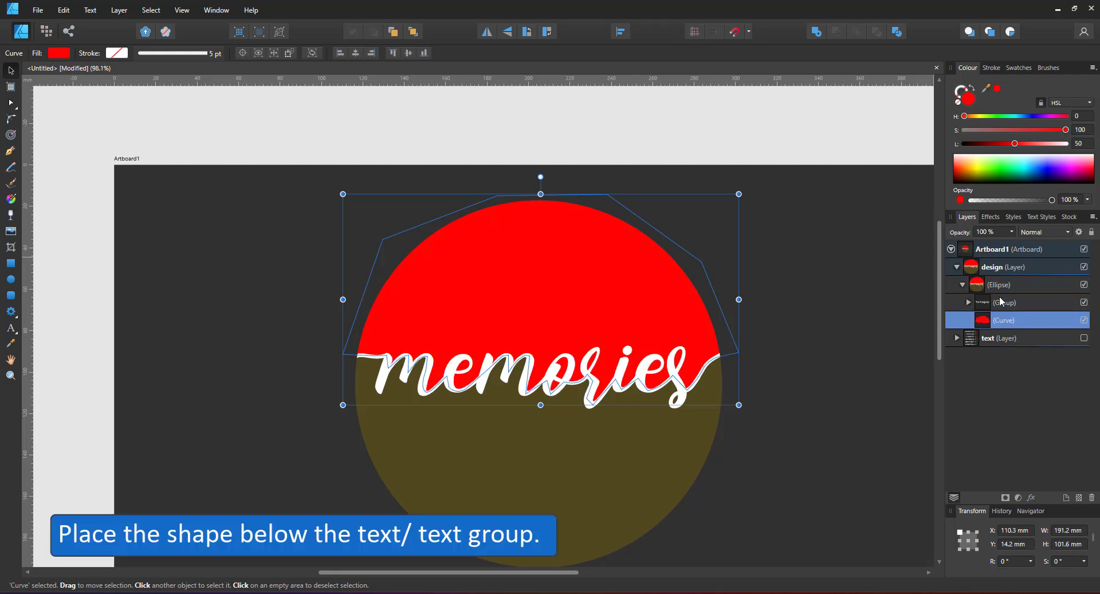
pyautogui.hotkey('ctrl', '0')
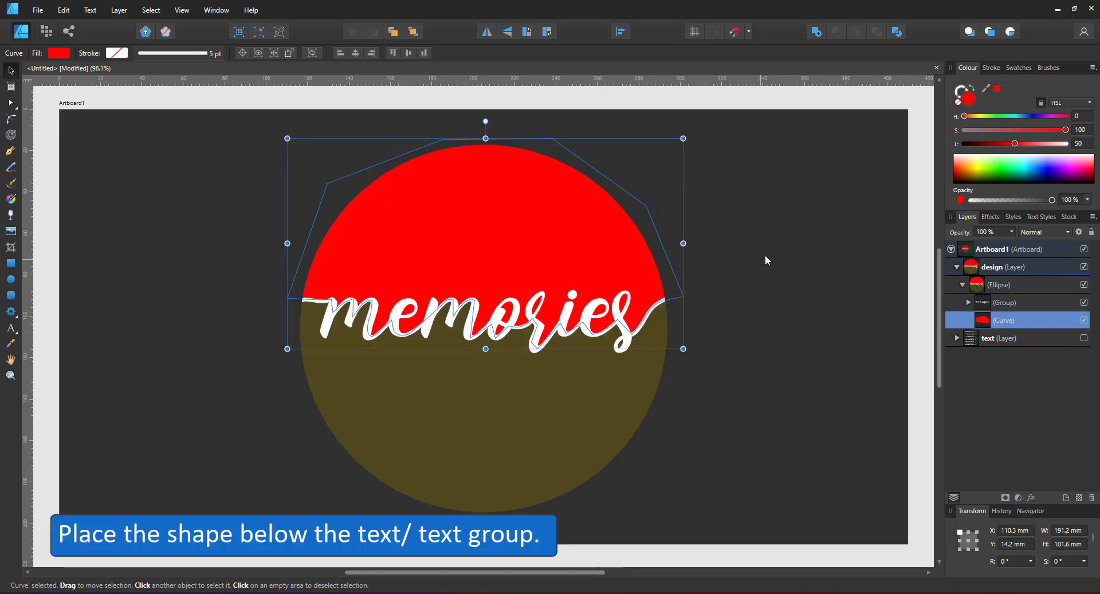
# - Place Beach_2024-12-09e.jpg over the circle's upper half at about 184 × 123 mm and clip it inside the red shape
pyautogui.click(459, 191)
pyautogui.moveTo(668, 189); pyautogui.dragTo(741, 141)
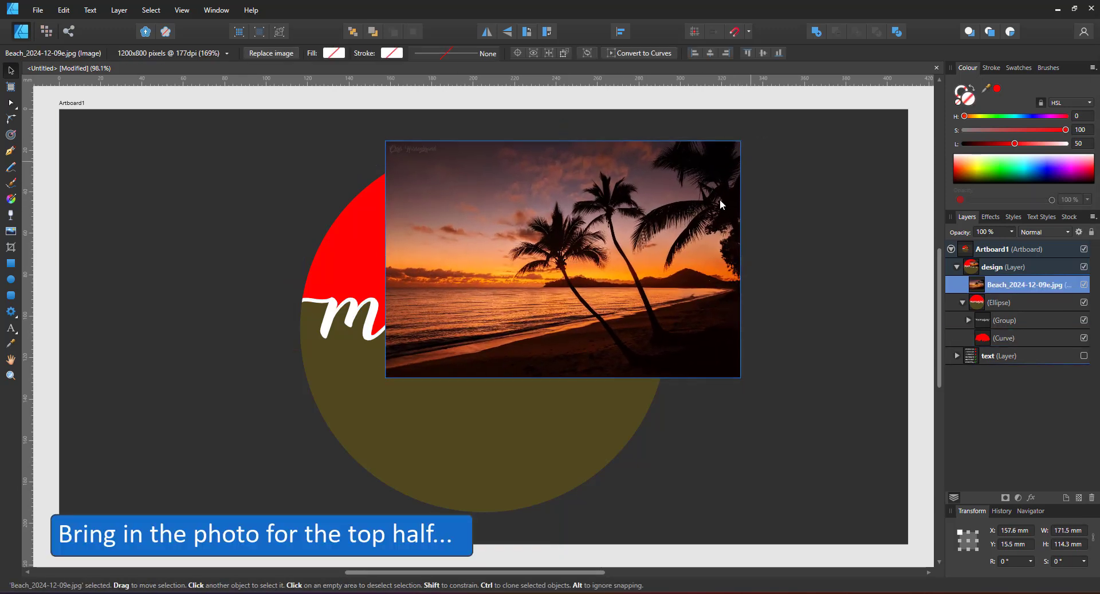
pyautogui.moveTo(720, 204); pyautogui.dragTo(639, 203)
pyautogui.moveTo(661, 140); pyautogui.dragTo(672, 132)
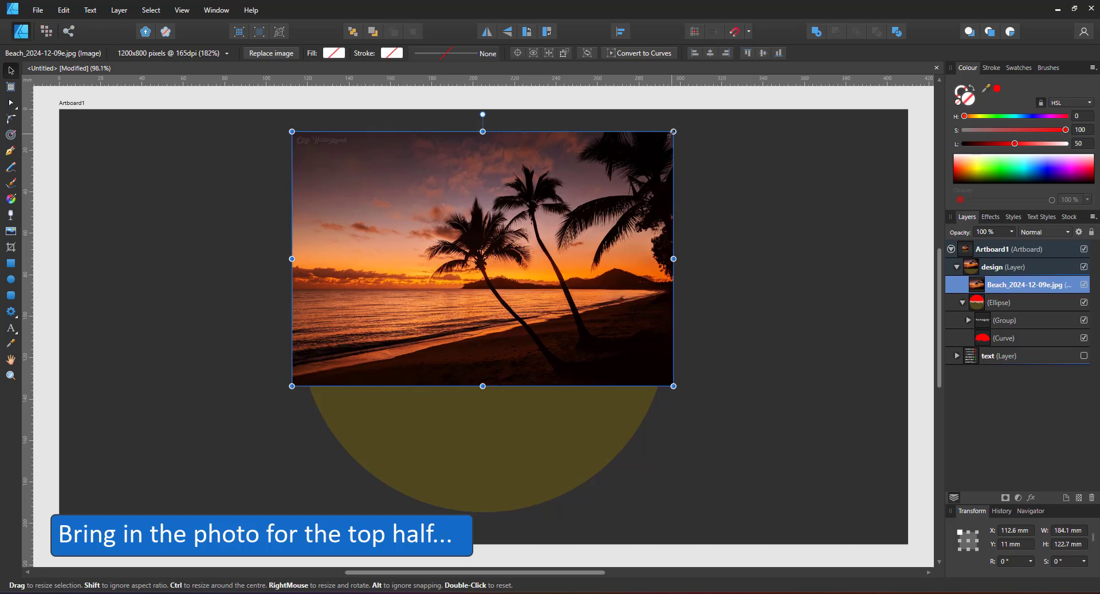
pyautogui.moveTo(1009, 284); pyautogui.dragTo(1001, 337)
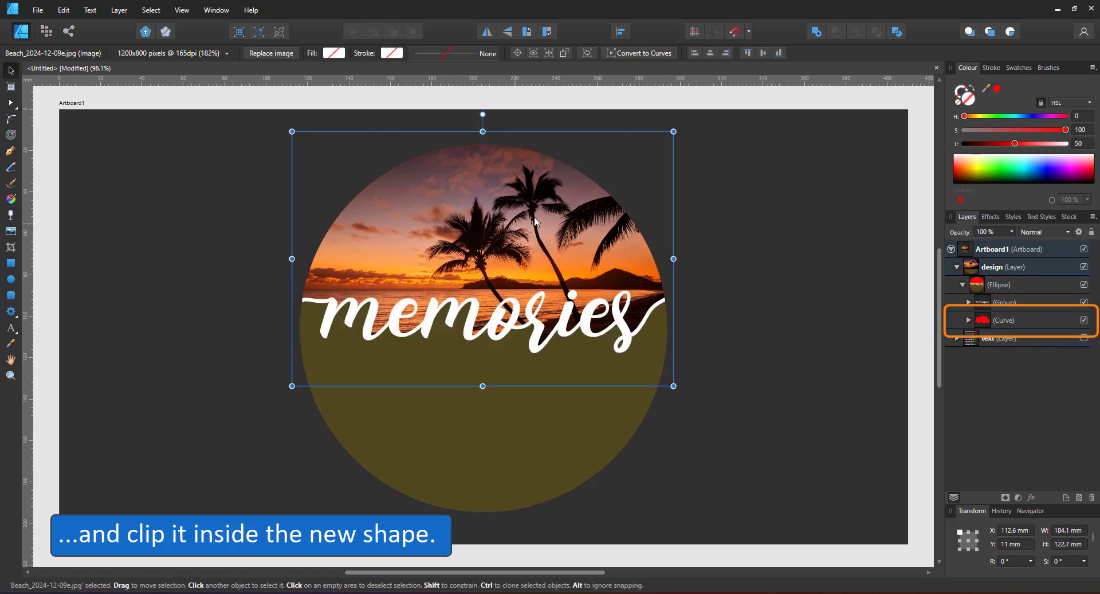
# - Place the golden glitter texture image and scale it to about 179 × 120 mm over the circle's lower half
pyautogui.click(541, 415)
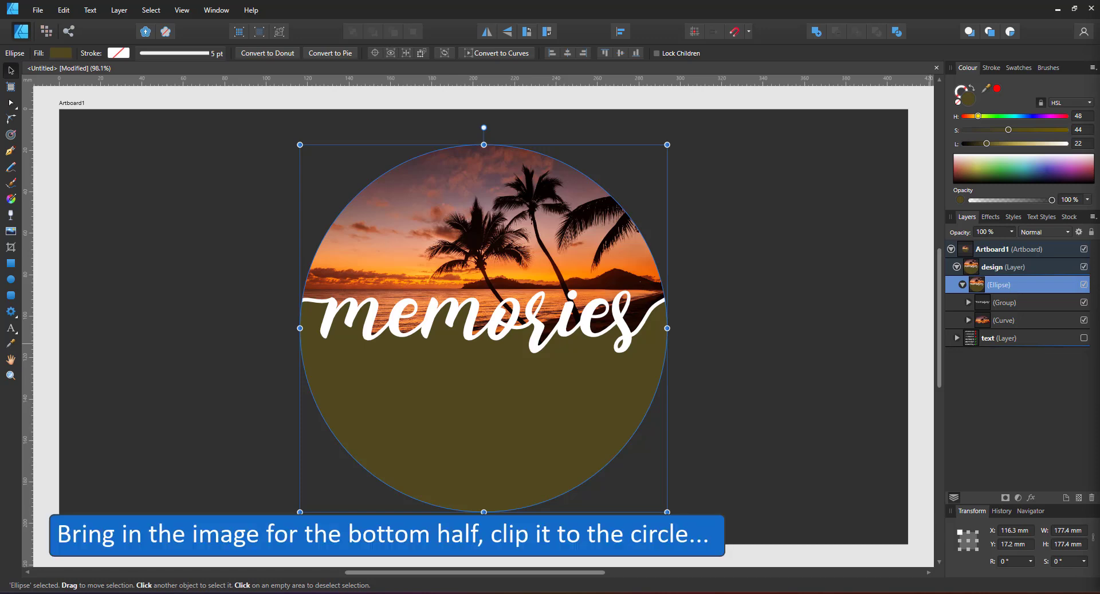
pyautogui.click(420, 297)
pyautogui.moveTo(639, 353); pyautogui.dragTo(415, 260)
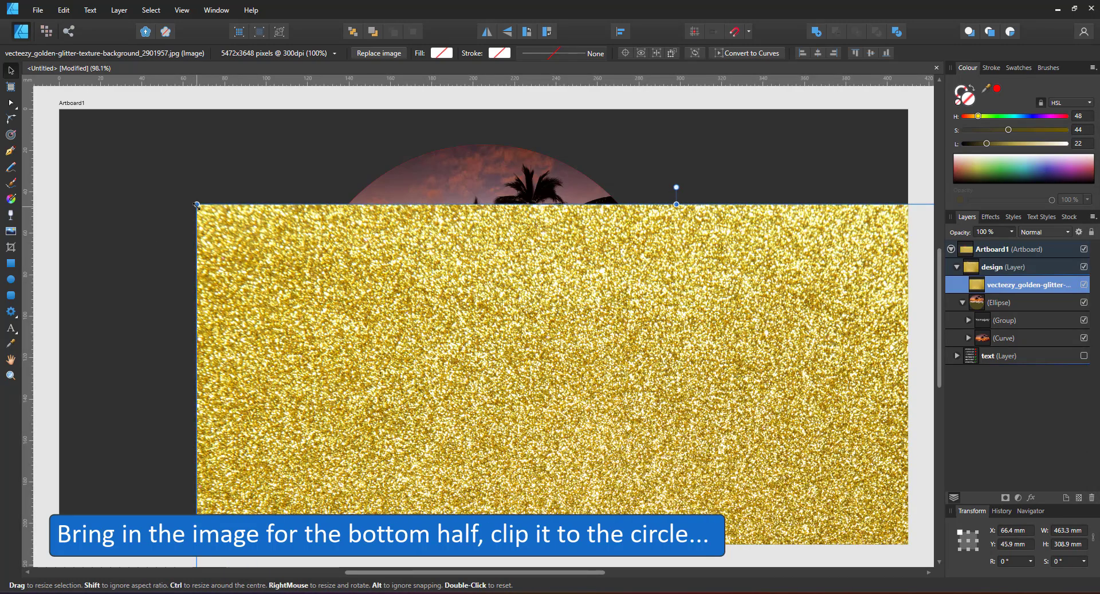
pyautogui.moveTo(197, 205); pyautogui.dragTo(528, 341)
pyautogui.moveTo(698, 451); pyautogui.dragTo(506, 334)
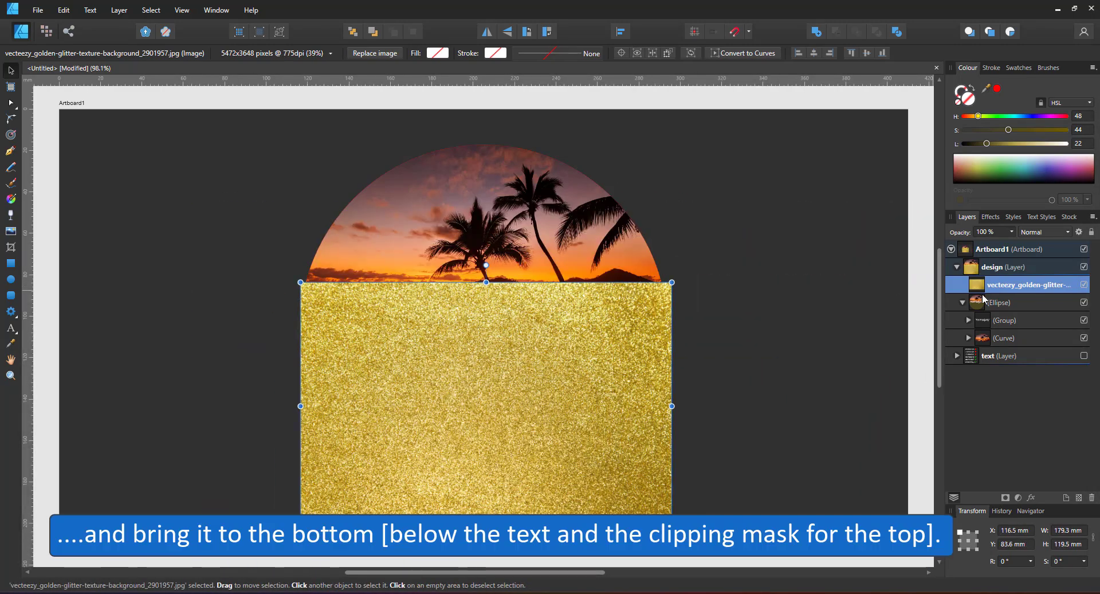
# - Clip the glitter image inside the circle and send it below the text group and the upper photo shape
pyautogui.moveTo(984, 298); pyautogui.dragTo(994, 307)
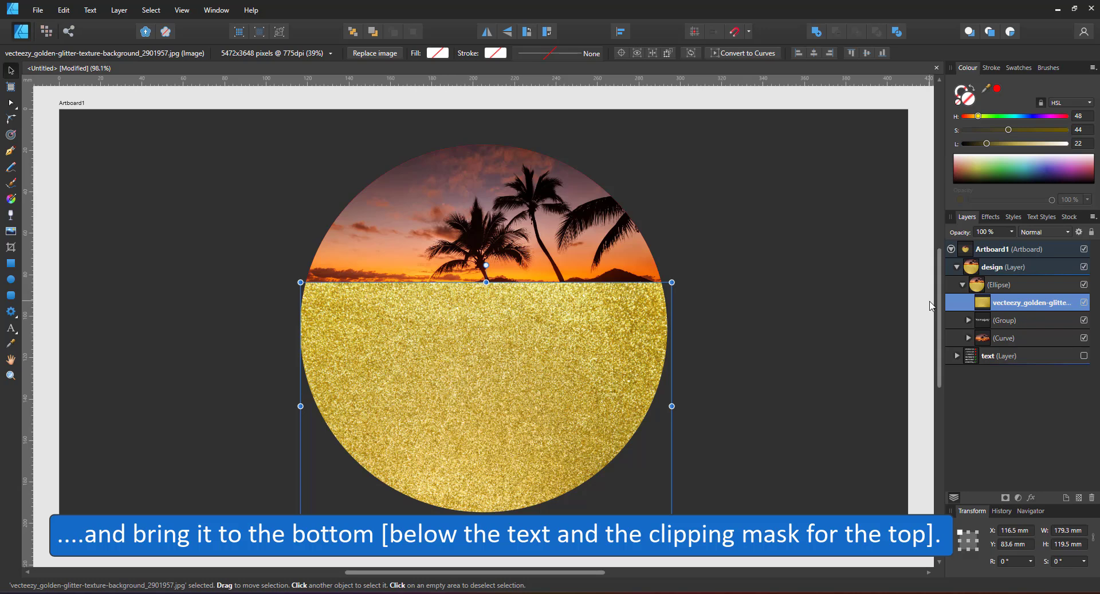
pyautogui.hotkey('ctrl', 'shift', '[')
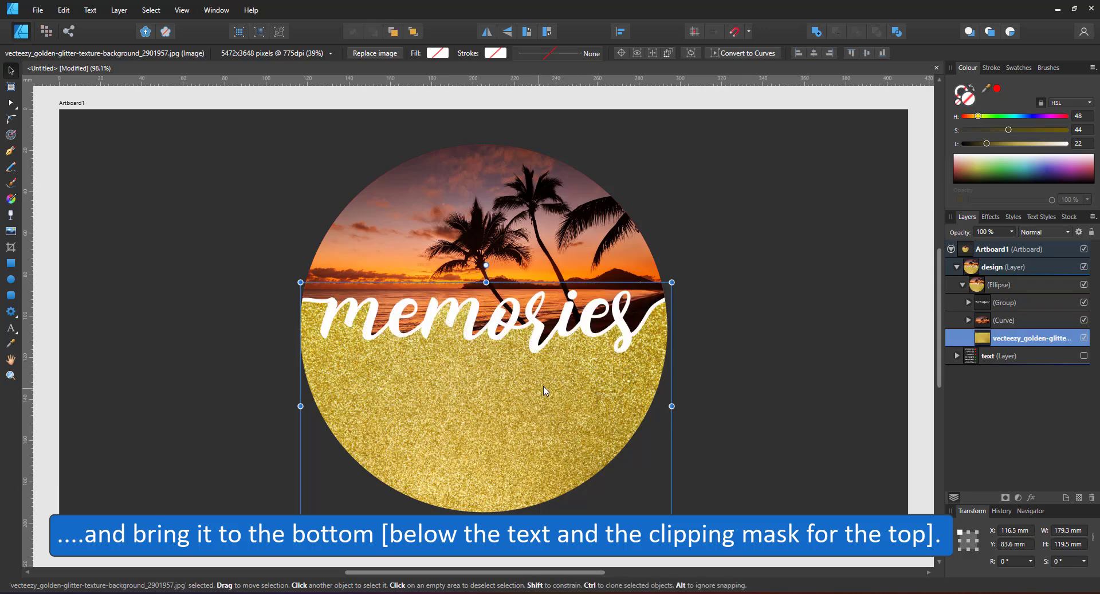
# - Add a Recolour adjustment to the glitter image with hue 23°, saturation 0% and lightness 18%
pyautogui.click(1017, 498)
pyautogui.click(917, 255)
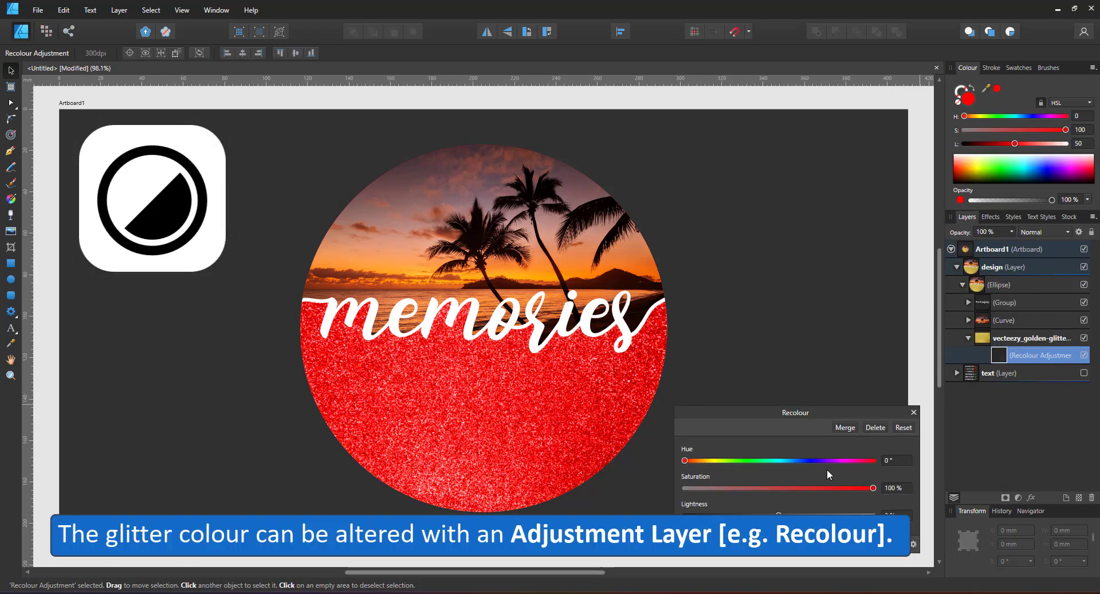
pyautogui.moveTo(694, 458)
pyautogui.mouseDown()
pyautogui.moveTo(706, 461)
pyautogui.moveTo(689, 462)
pyautogui.moveTo(699, 469)
pyautogui.mouseUp()
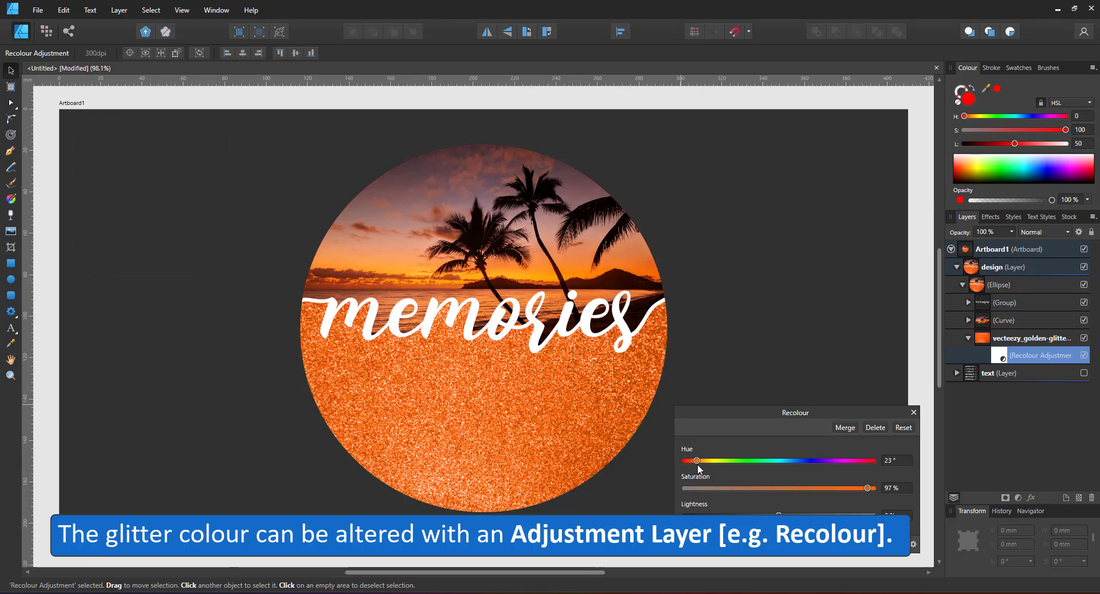
pyautogui.moveTo(868, 488); pyautogui.dragTo(832, 492)
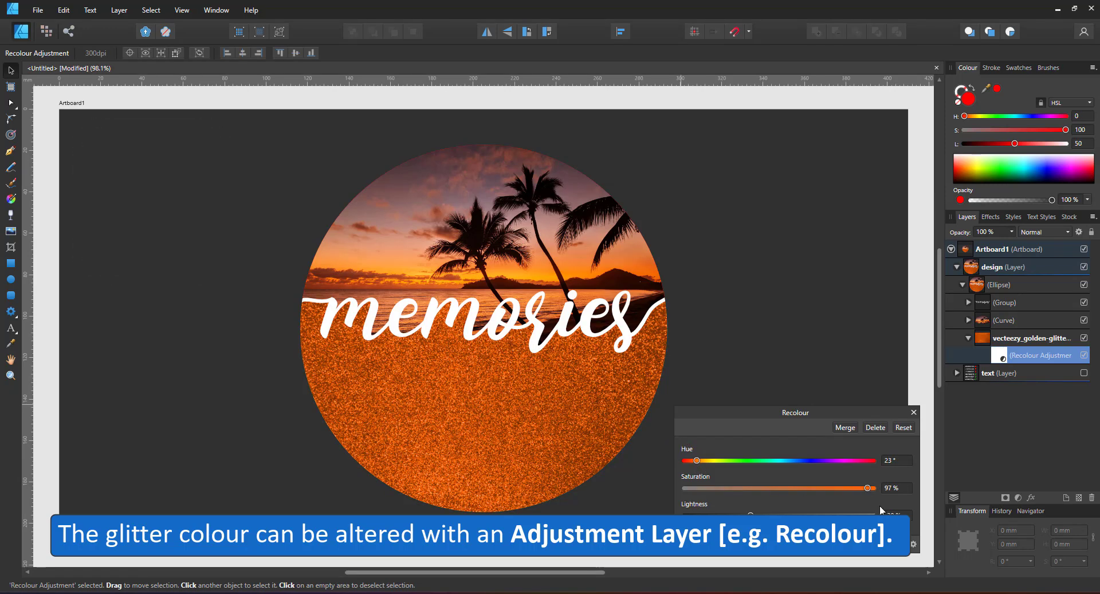
pyautogui.moveTo(736, 515); pyautogui.dragTo(728, 515)
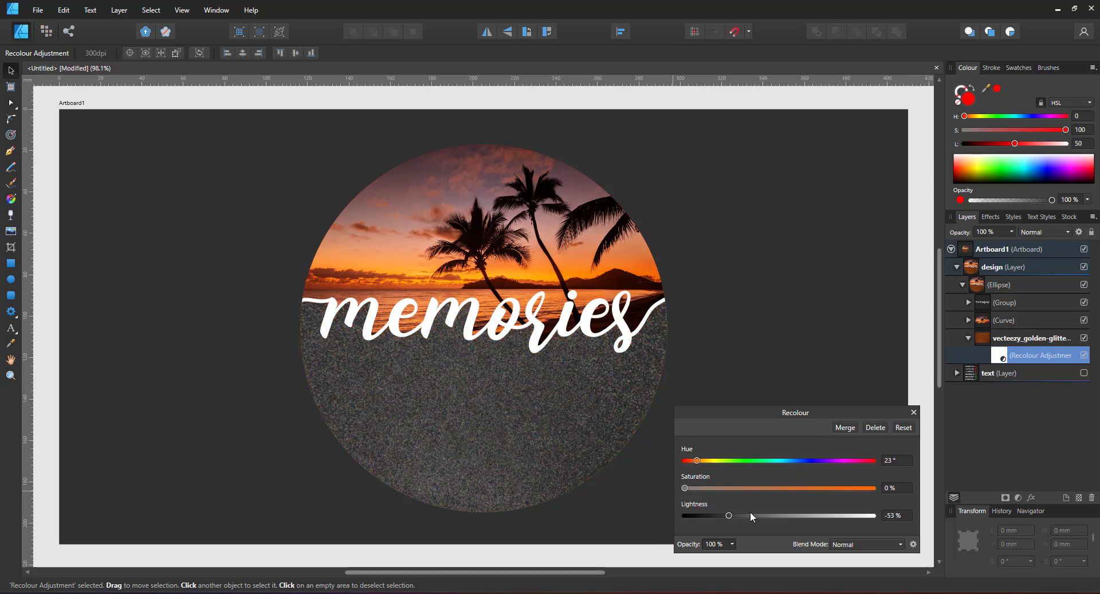
pyautogui.moveTo(789, 517); pyautogui.dragTo(796, 515)
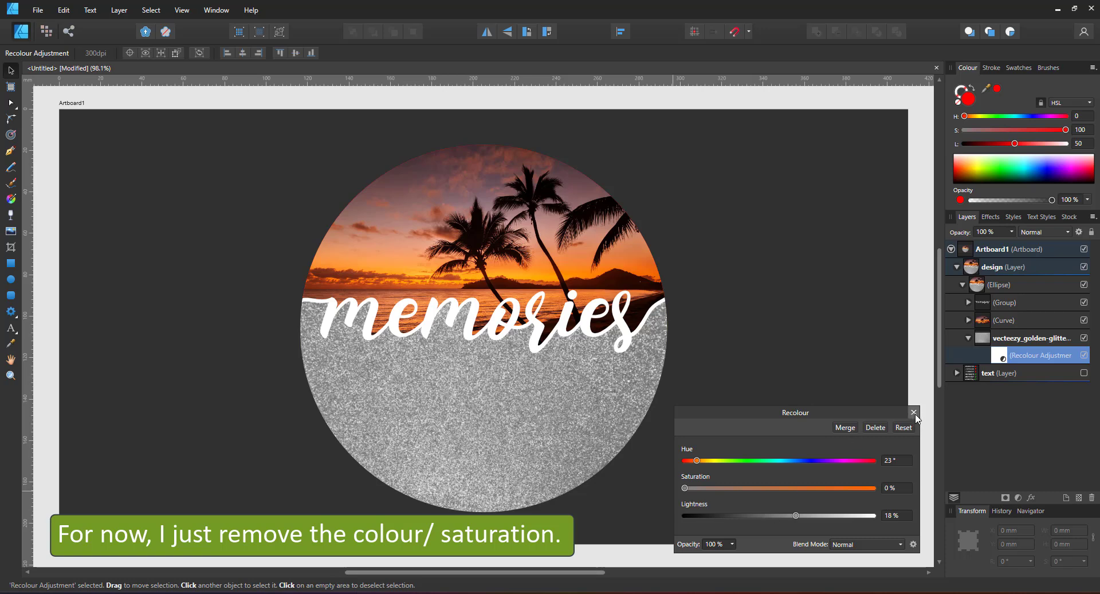
# - Set the glitter image's Recolour lightness to 0%
pyautogui.write('0')
pyautogui.press('Return')
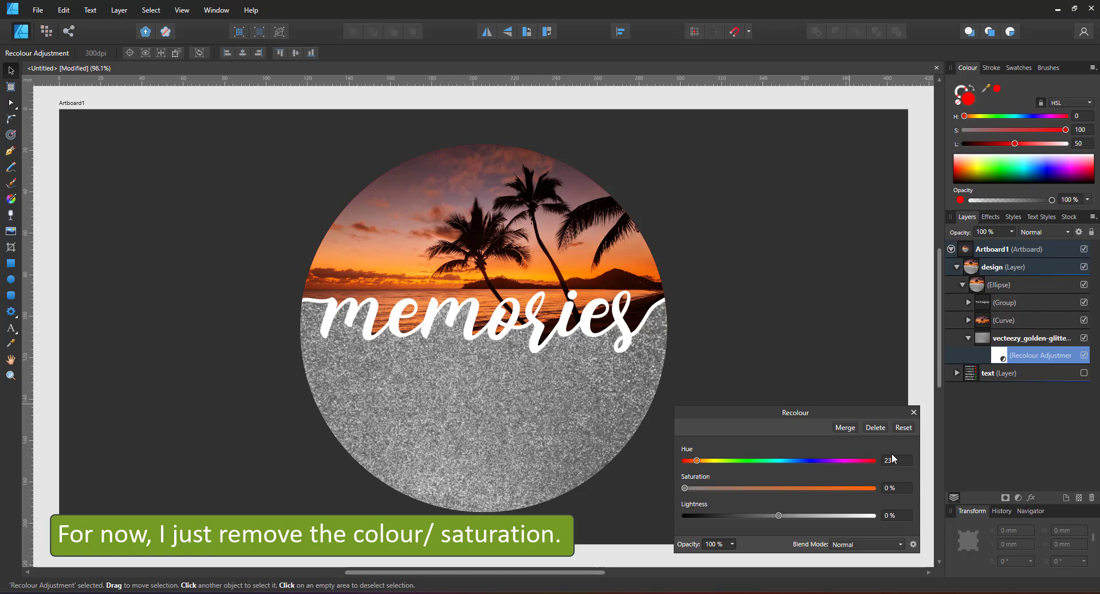
pyautogui.click(914, 412)
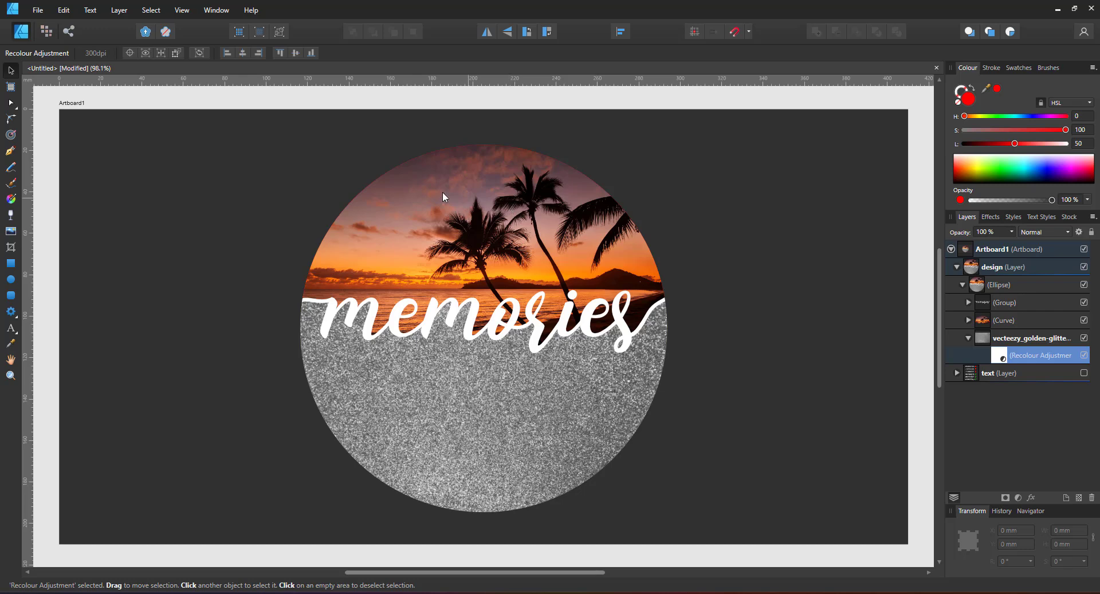
# - Add an Outer Shadow effect to the "memories" text group with 100% opacity and a radius of about 58 px
pyautogui.click(1002, 302)
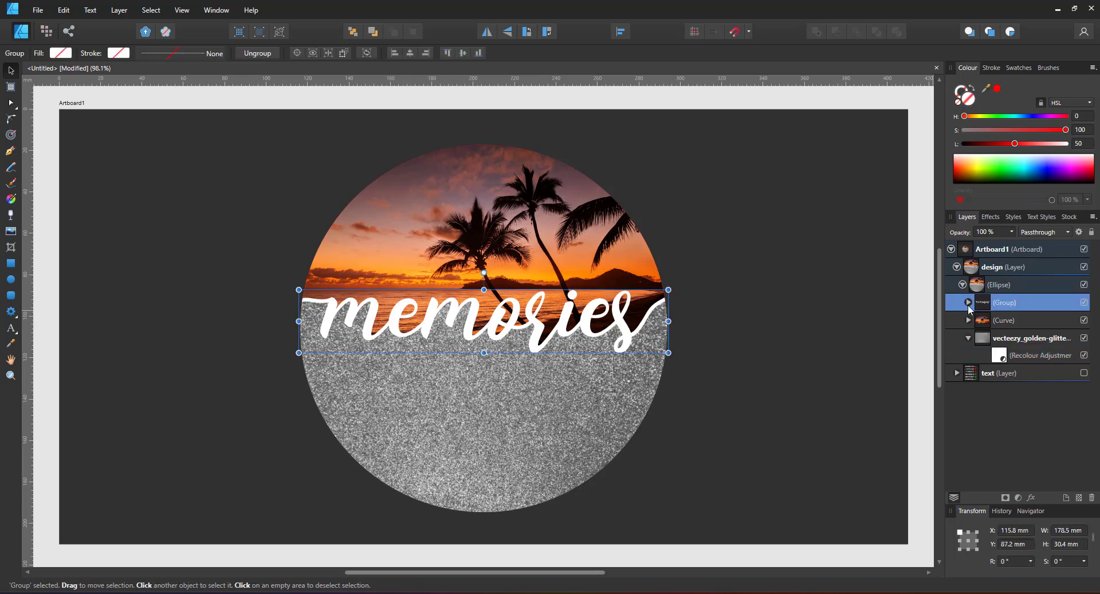
pyautogui.click(1031, 497)
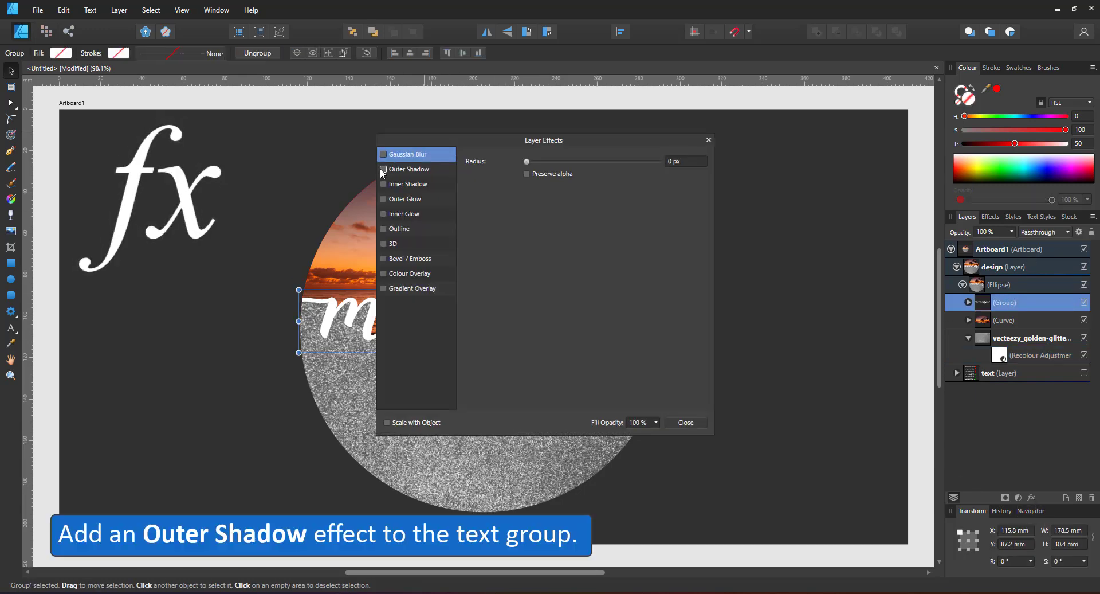
pyautogui.click(384, 169)
pyautogui.moveTo(459, 140); pyautogui.dragTo(729, 145)
pyautogui.click(685, 173)
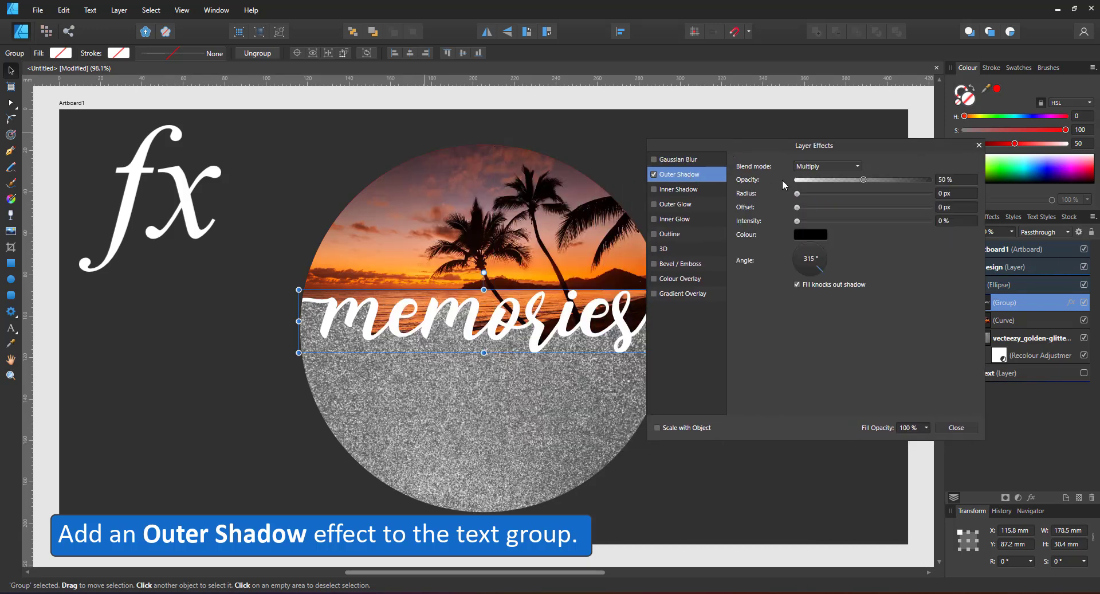
pyautogui.moveTo(798, 194); pyautogui.dragTo(962, 172)
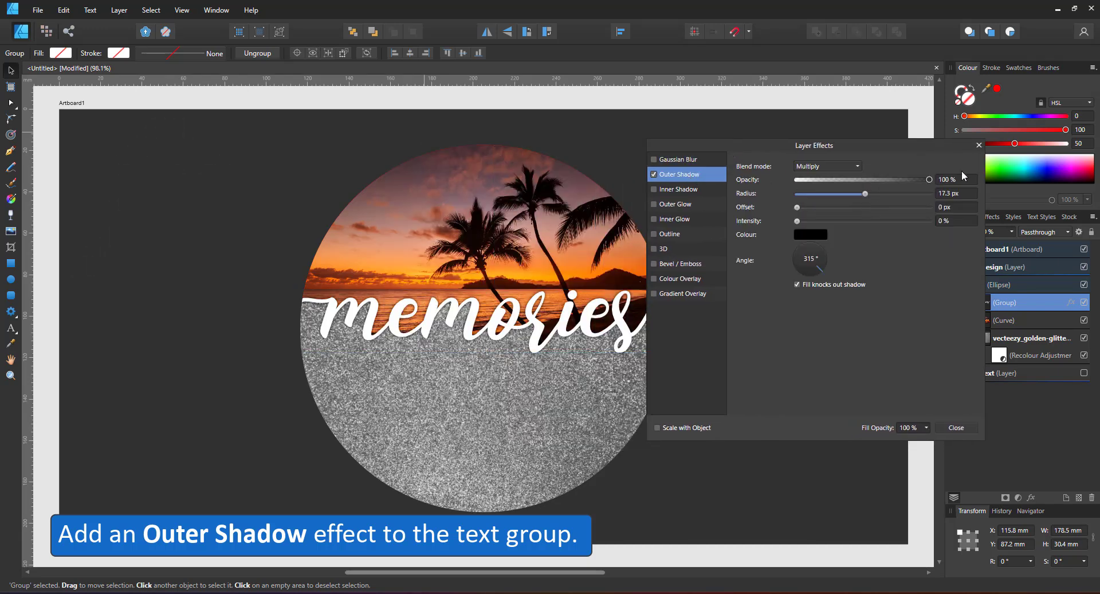
pyautogui.moveTo(865, 194); pyautogui.dragTo(917, 194)
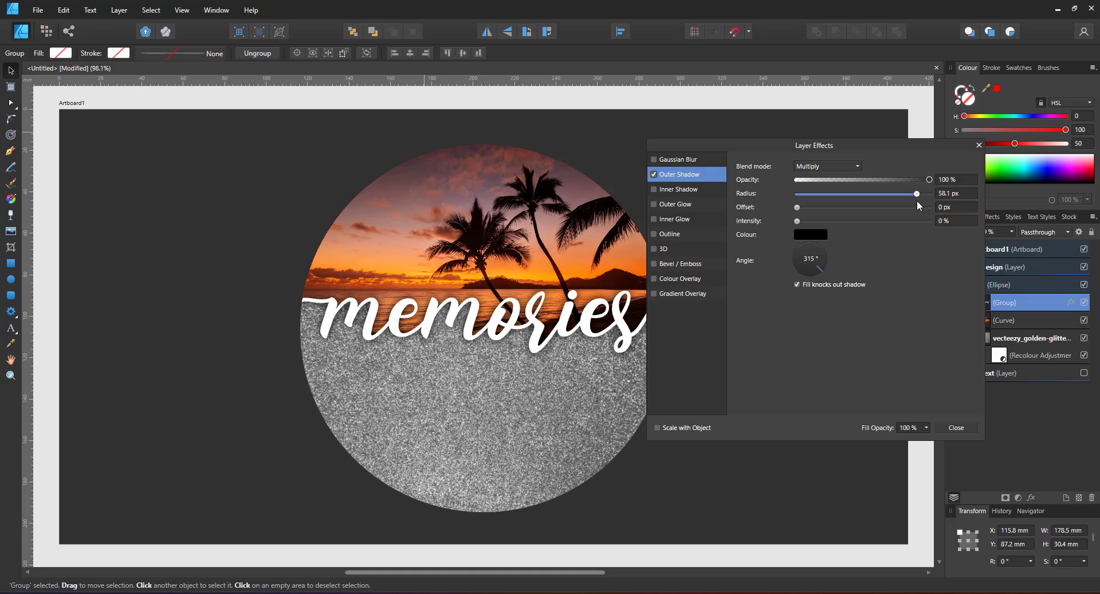
pyautogui.click(978, 145)
# - Add two separate art text objects on the glitter half reading "are timeless treasures of the" and "heart"
pyautogui.press('t')
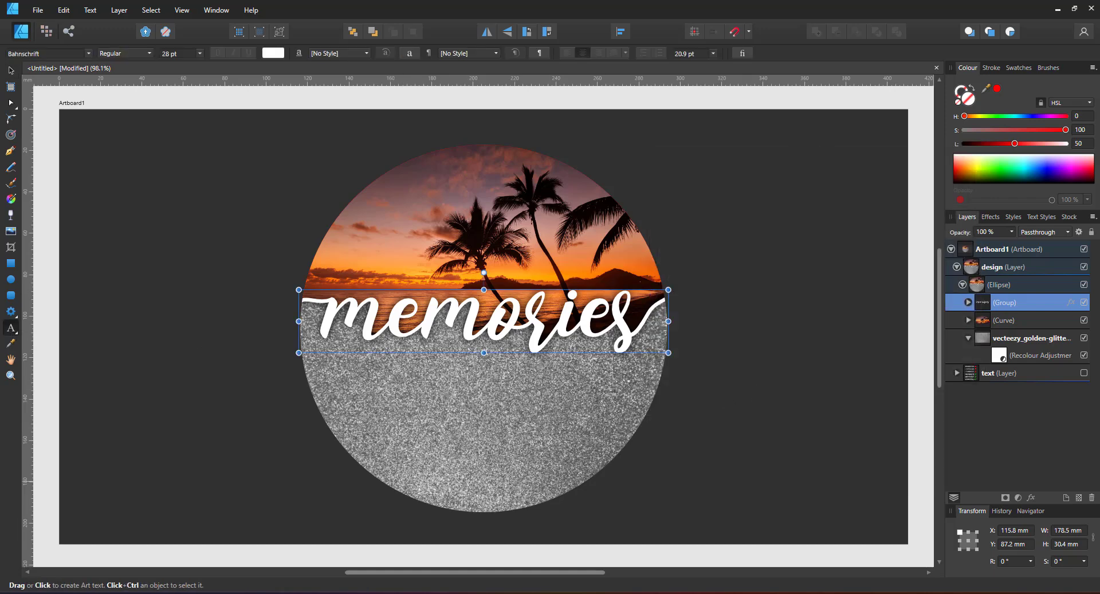
pyautogui.click(370, 384)
pyautogui.write('are timeless treasures of the')
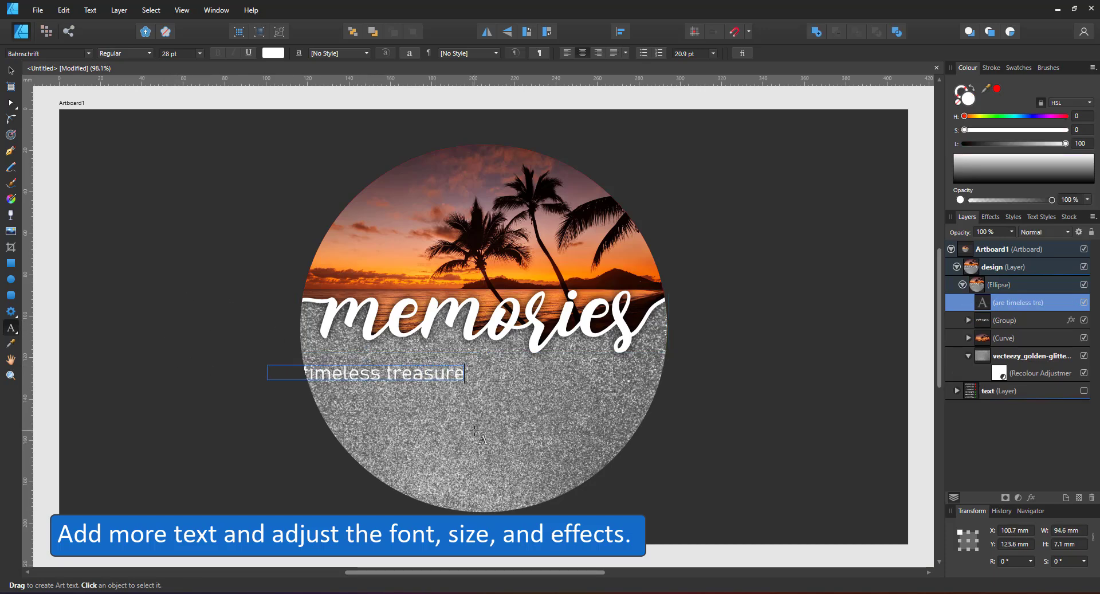
pyautogui.click(414, 414)
pyautogui.write('heart')
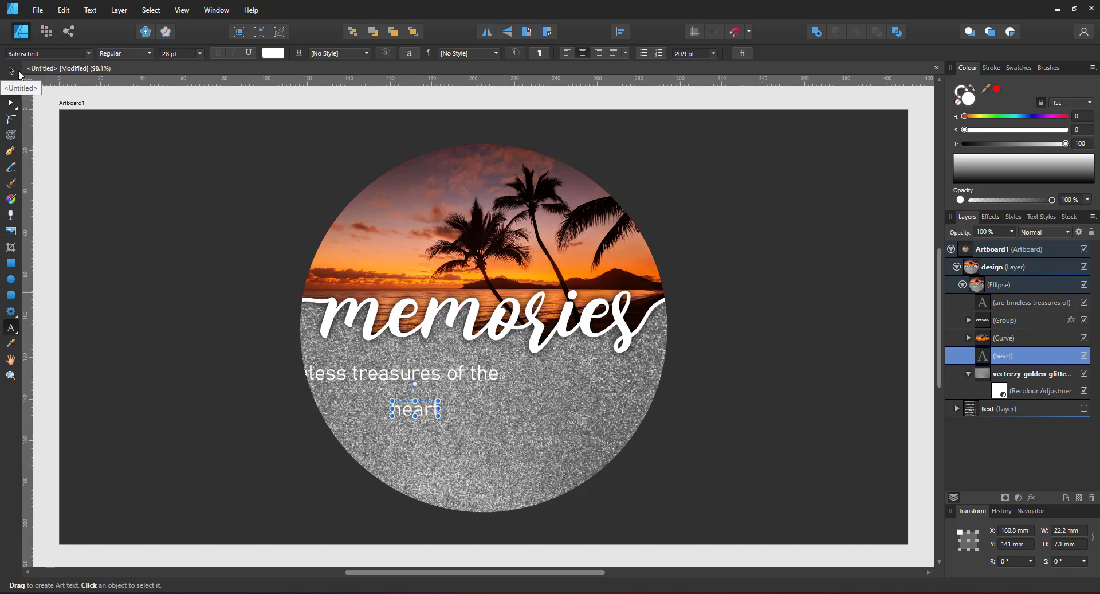
# - Set the word "heart" in the Thunder font and enlarge it to about 85 × 44 mm in the circle's lower half
pyautogui.click(10, 70)
pyautogui.click(45, 53)
pyautogui.write('thu')
pyautogui.click(63, 83)
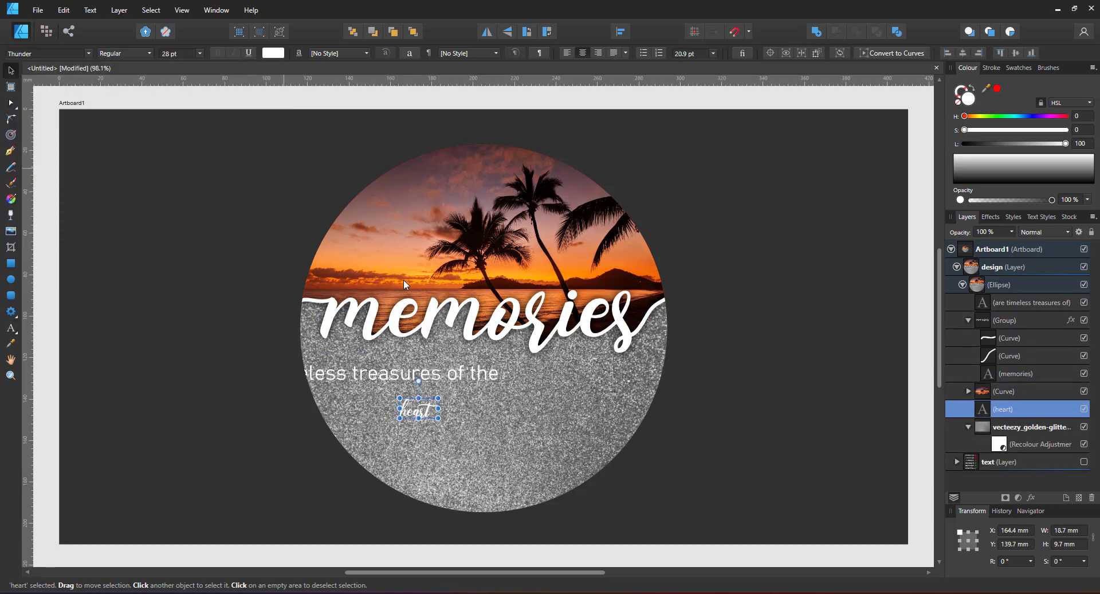
pyautogui.moveTo(437, 394); pyautogui.dragTo(512, 344)
pyautogui.moveTo(447, 407); pyautogui.dragTo(513, 420)
# - Copy the "memories" group and paste only its effects onto the word "heart"
pyautogui.click(1009, 317)
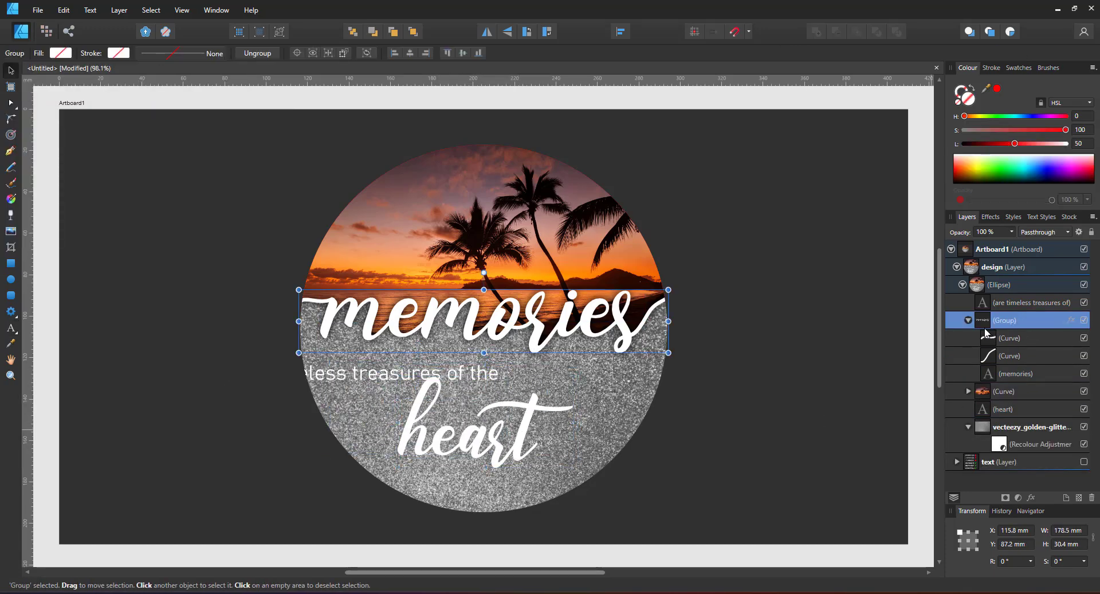
pyautogui.click(64, 10)
pyautogui.click(46, 60)
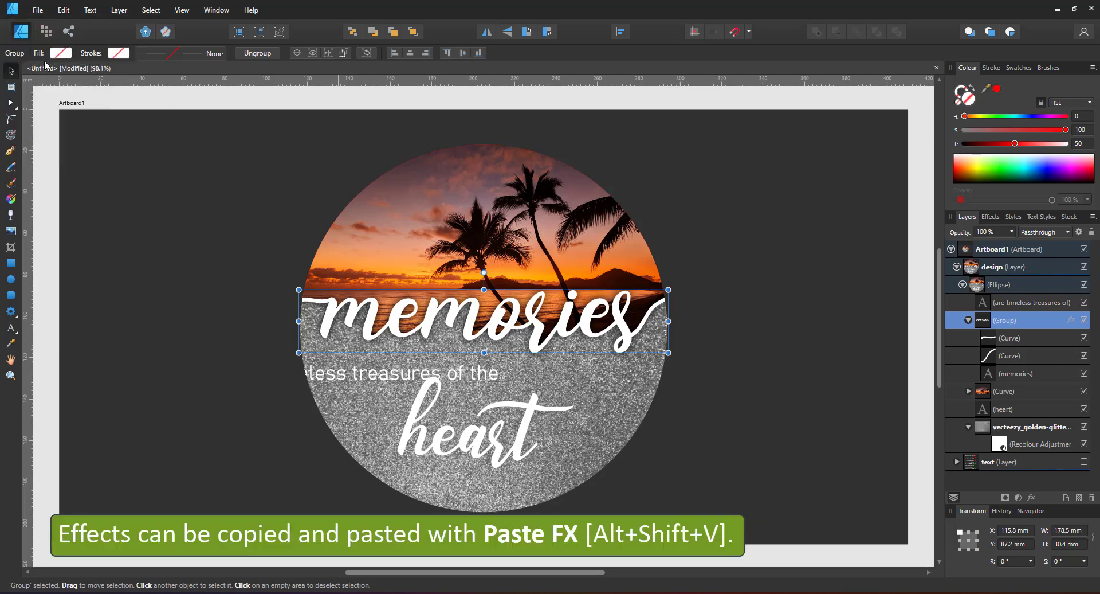
pyautogui.click(466, 433)
pyautogui.click(64, 10)
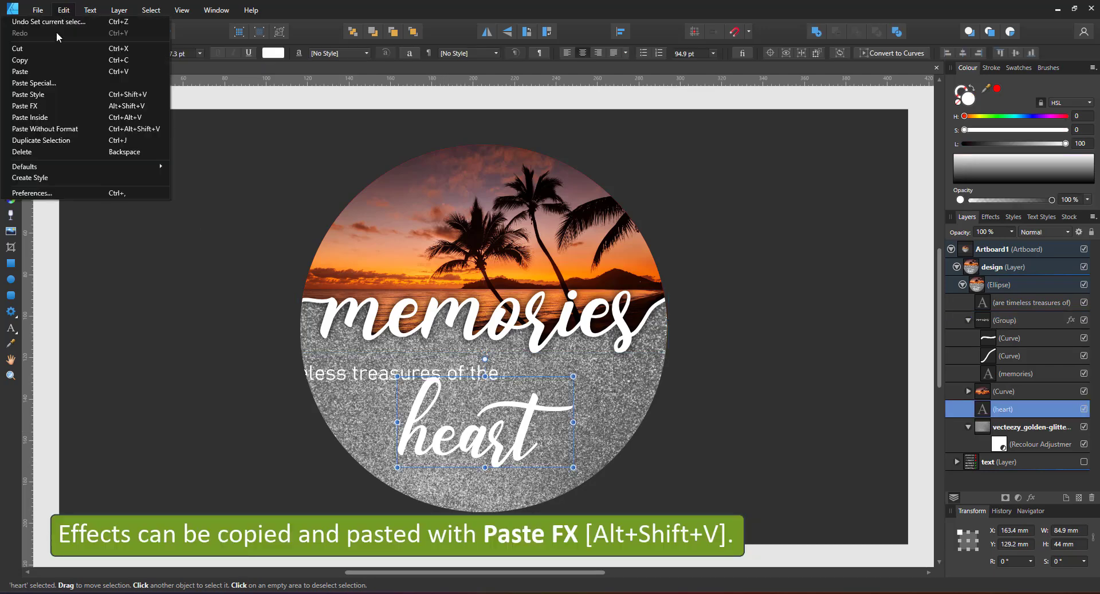
pyautogui.click(61, 105)
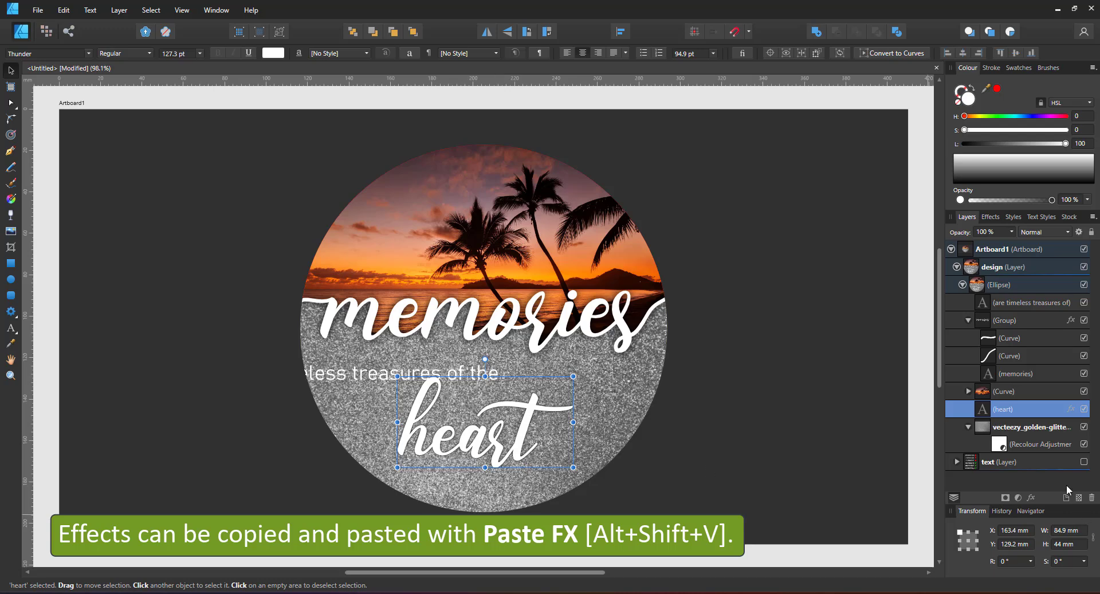
# - Set the outer shadow radius of "heart" to about 40.6 px and move the word slightly lower
pyautogui.click(1070, 410)
pyautogui.moveTo(856, 197); pyautogui.dragTo(902, 201)
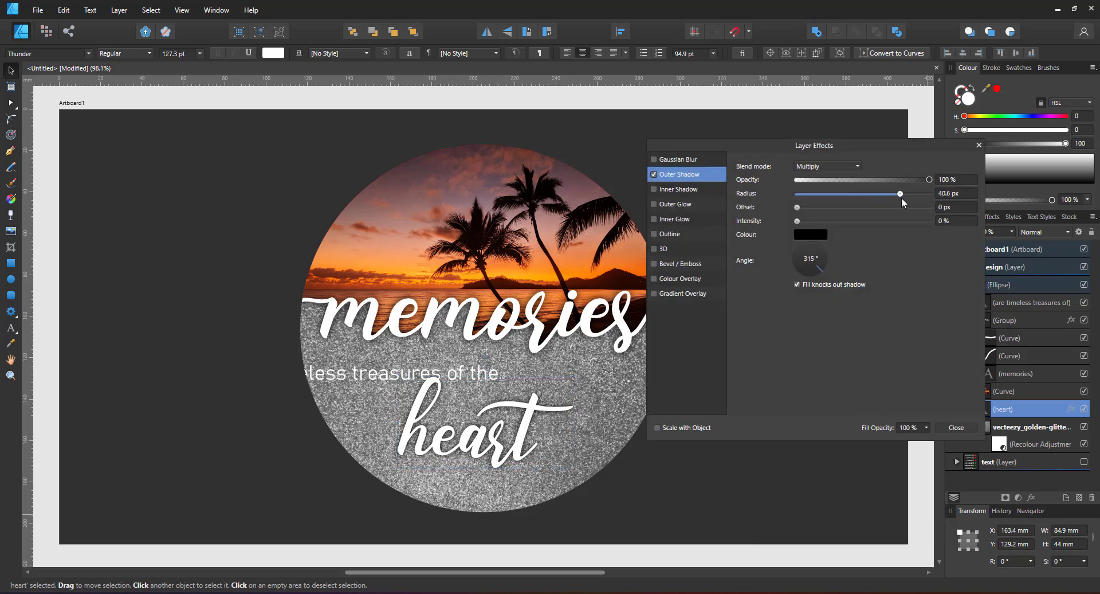
pyautogui.click(978, 145)
pyautogui.moveTo(476, 430); pyautogui.dragTo(482, 447)
# - Place the phrase line between the two script words, set it in Something Looks Natural and scale it to about 151 × 10 mm
pyautogui.moveTo(453, 380); pyautogui.dragTo(563, 373)
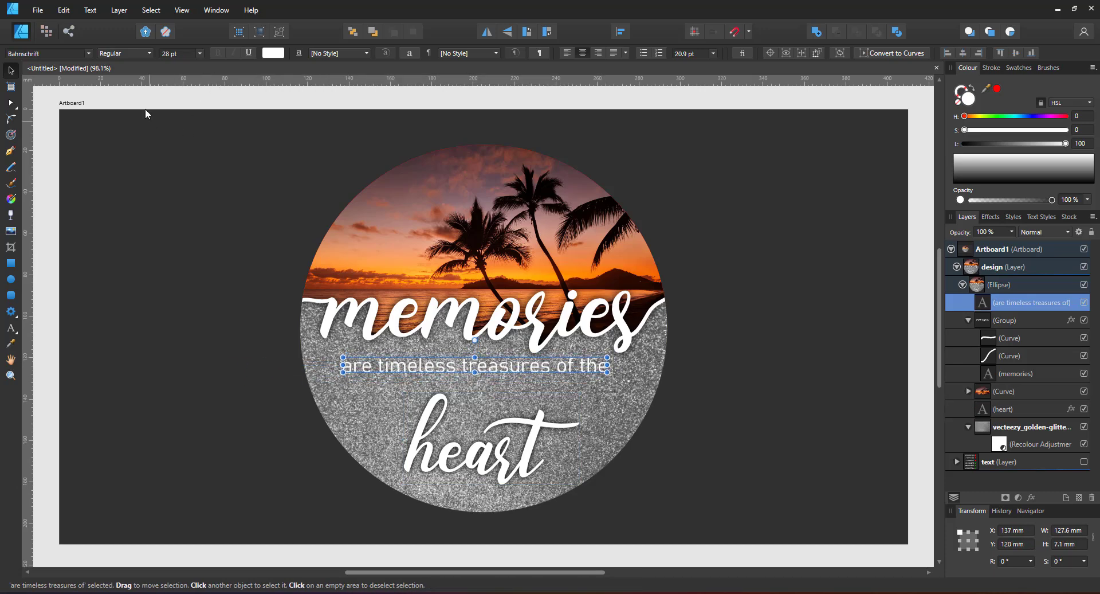
pyautogui.click(51, 54)
pyautogui.write('som')
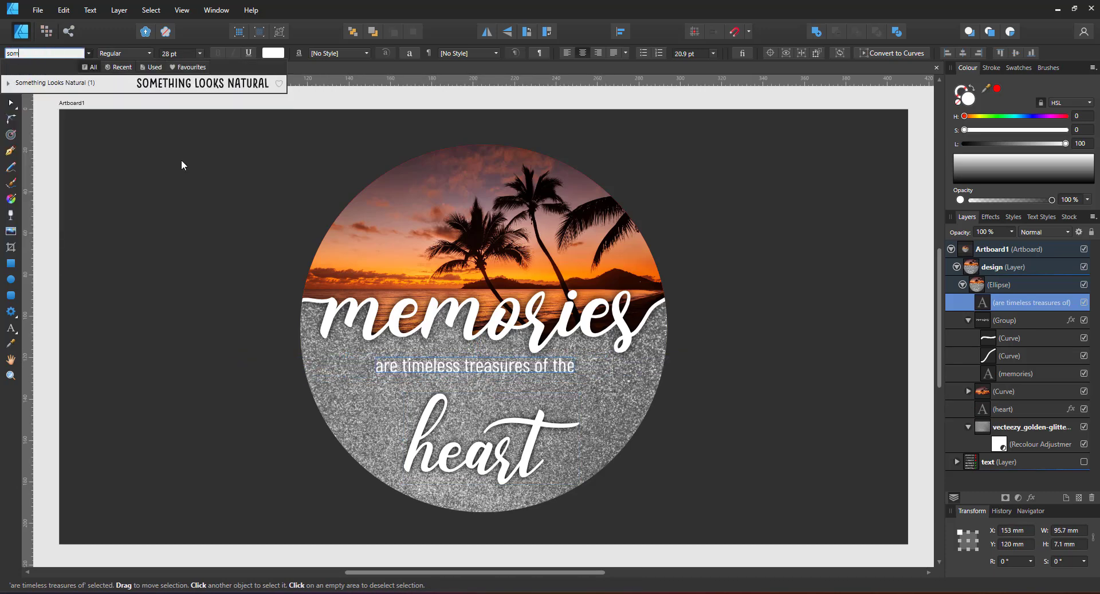
pyautogui.press('Return')
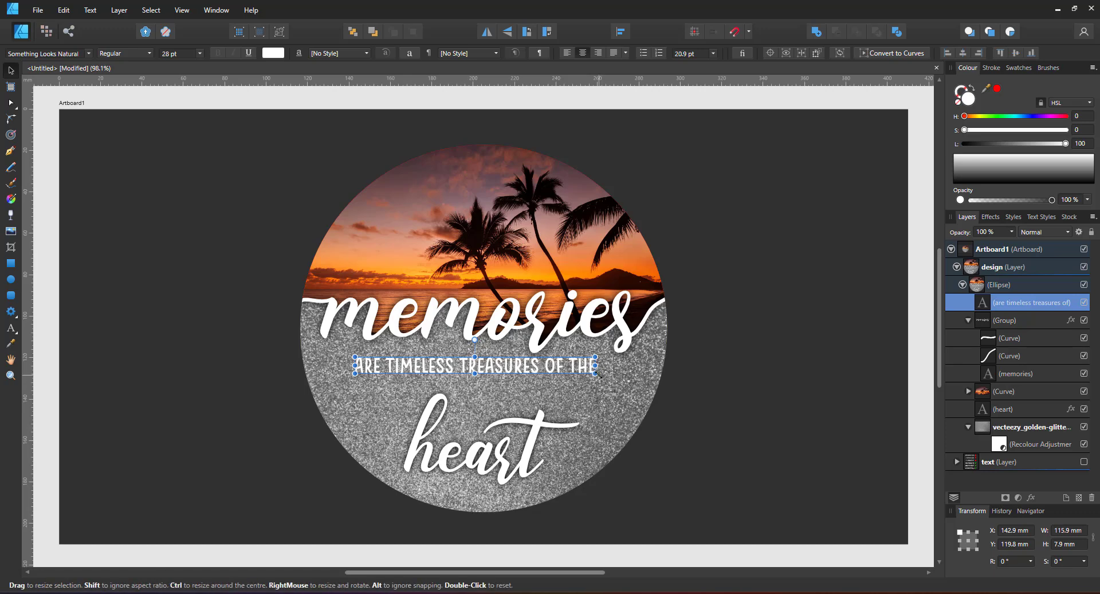
pyautogui.moveTo(597, 373); pyautogui.dragTo(634, 378)
pyautogui.click(612, 337)
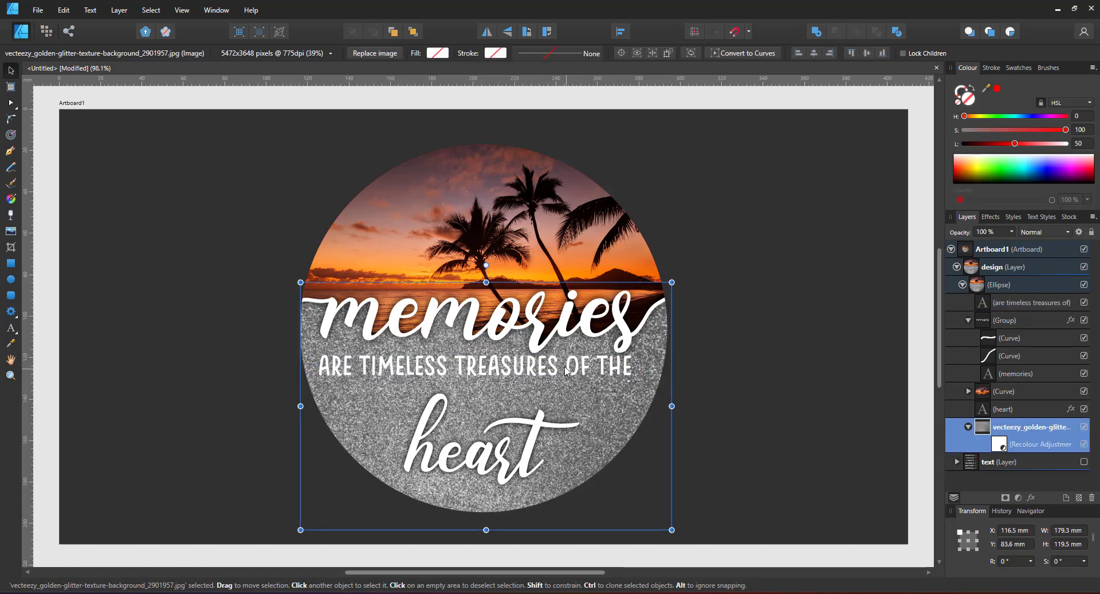
# - Nudge the phrase line slightly lower and give it an Outer Shadow effect with a soft radius
pyautogui.click(566, 371)
pyautogui.click(1032, 497)
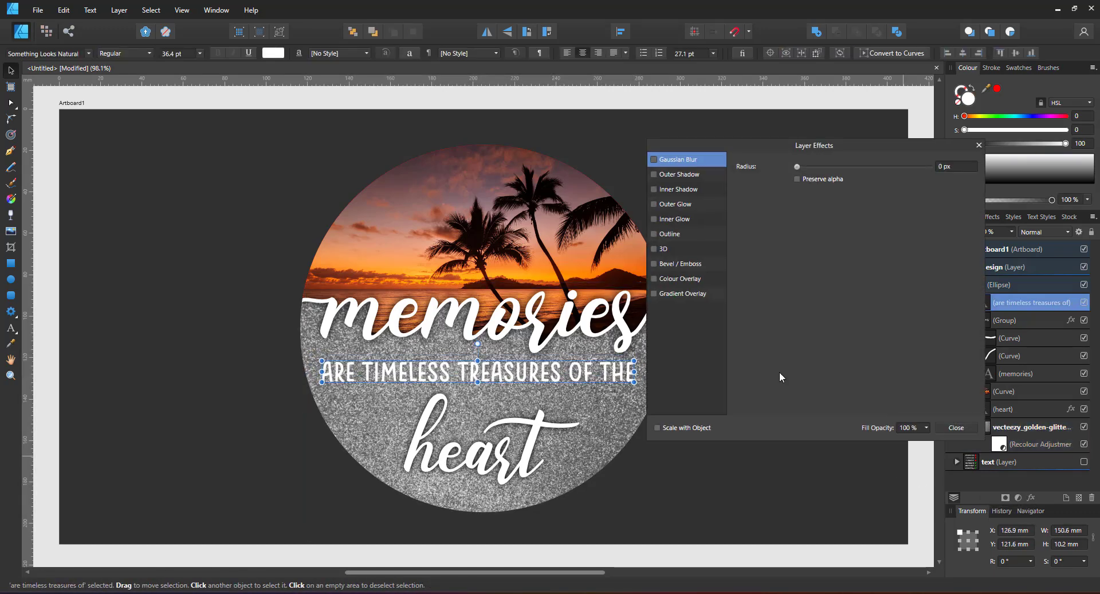
pyautogui.click(699, 175)
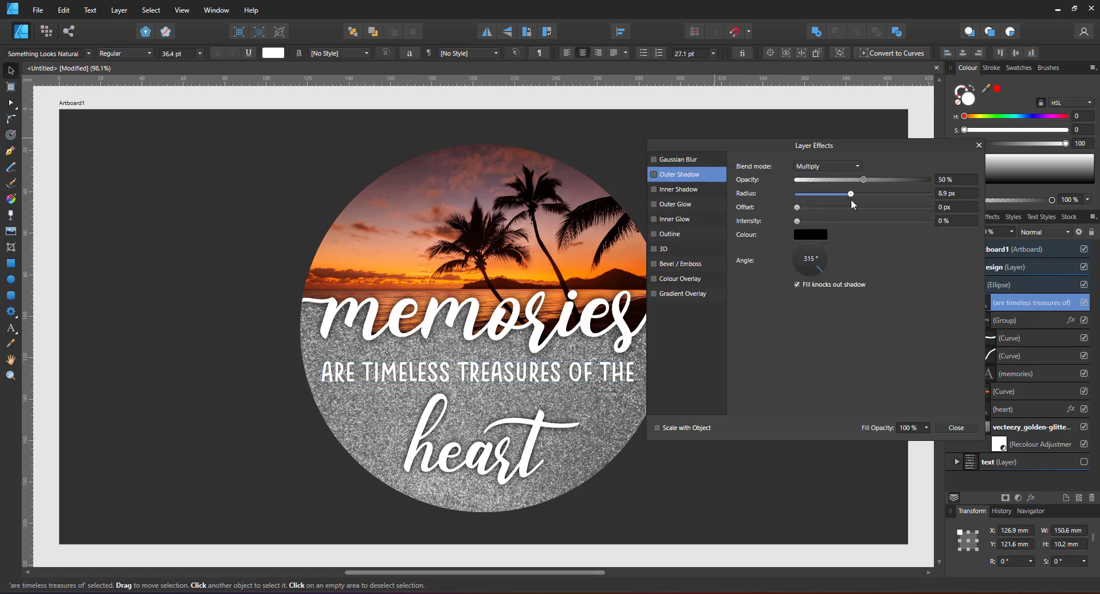
pyautogui.moveTo(851, 201); pyautogui.dragTo(887, 193)
pyautogui.click(956, 427)
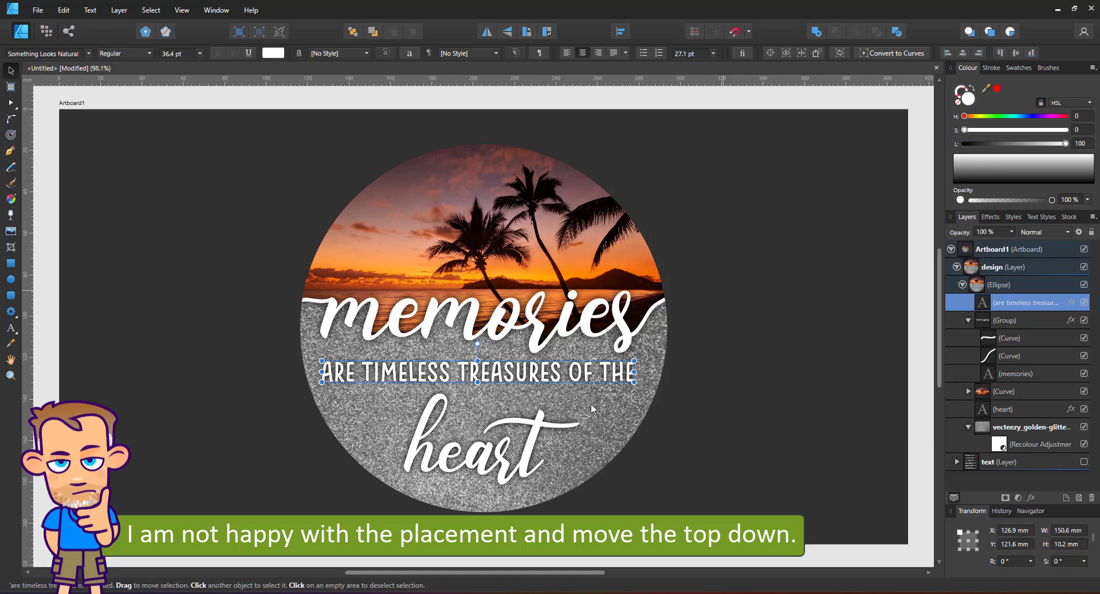
# - Move "heart" and the phrase line lower, with the phrase at about X 130.5 mm, Y 128.3 mm
pyautogui.click(523, 448)
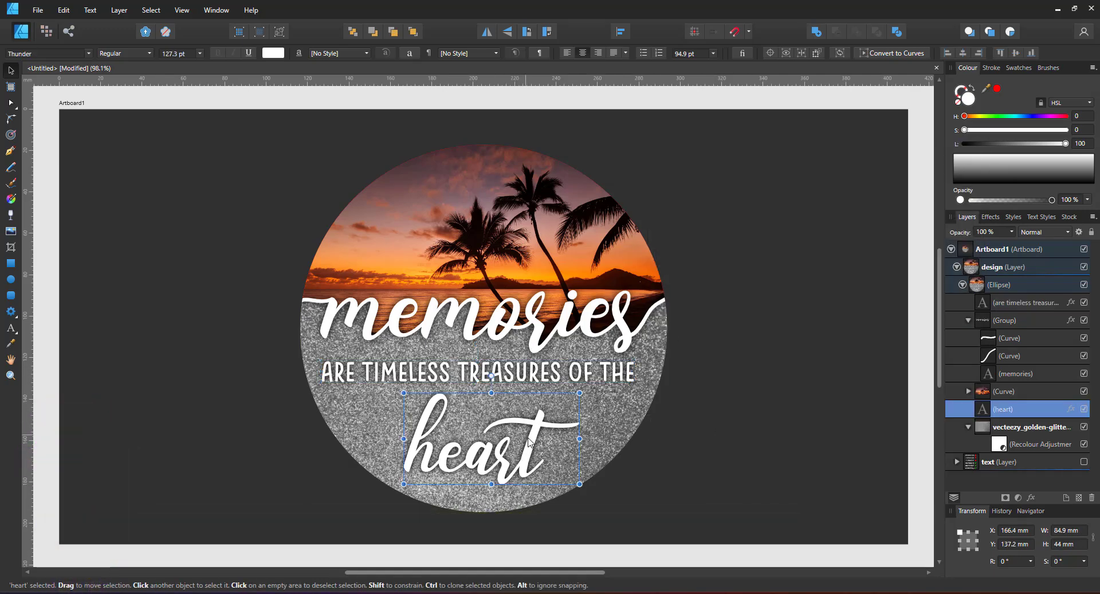
pyautogui.moveTo(527, 437); pyautogui.dragTo(528, 450)
pyautogui.moveTo(541, 378); pyautogui.dragTo(548, 391)
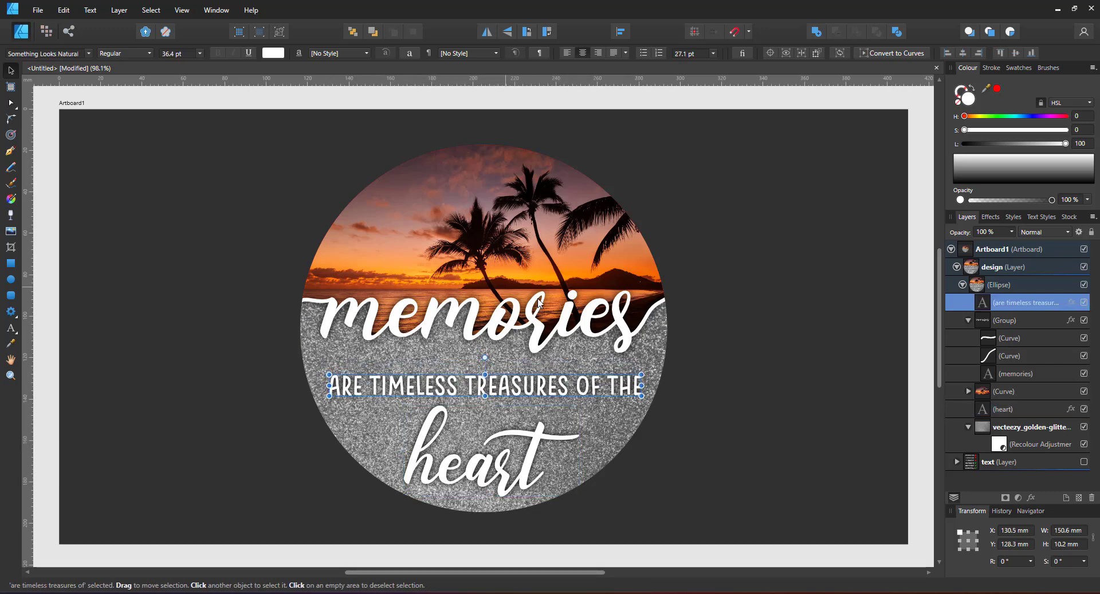
# - Move the "memories" group together with the clipped photo shape about 7 mm down
pyautogui.click(1006, 319)
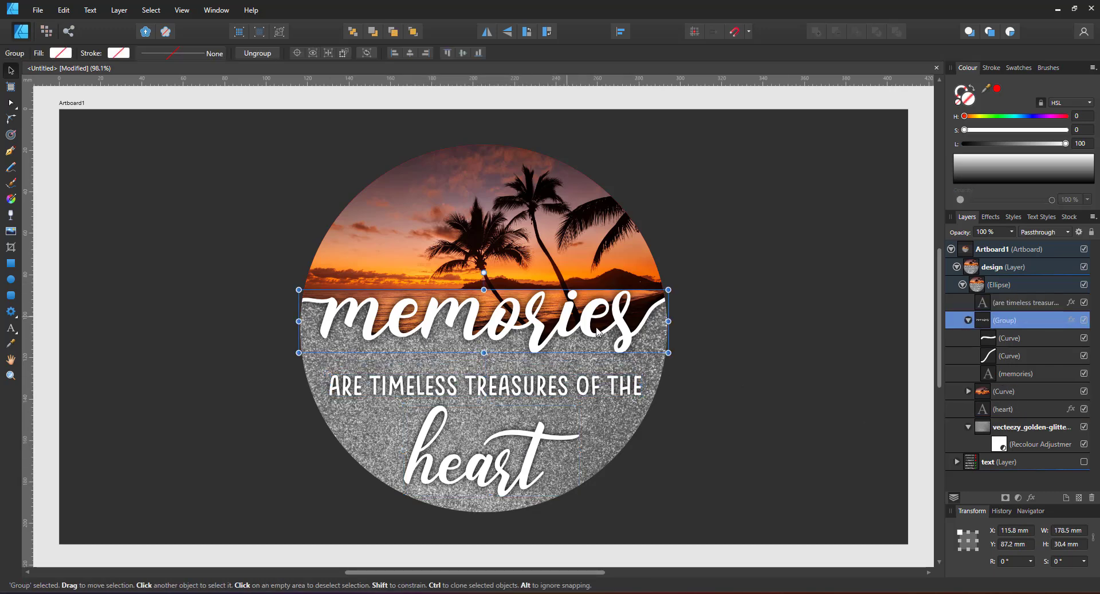
pyautogui.keyDown('ctrl'); pyautogui.click(997, 392); pyautogui.keyUp('ctrl')
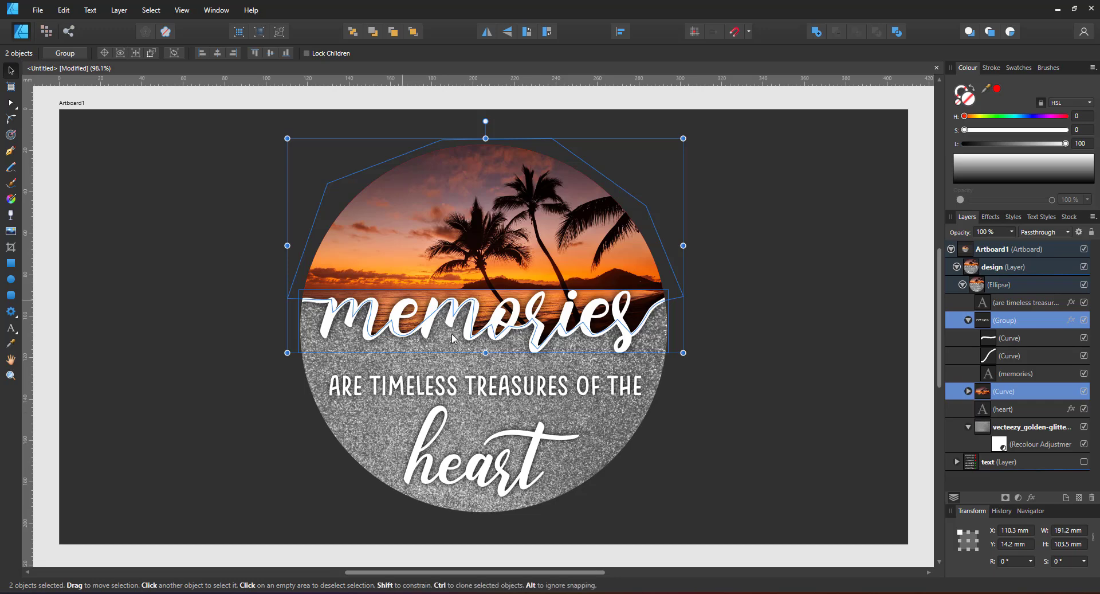
pyautogui.moveTo(591, 317); pyautogui.dragTo(568, 333)
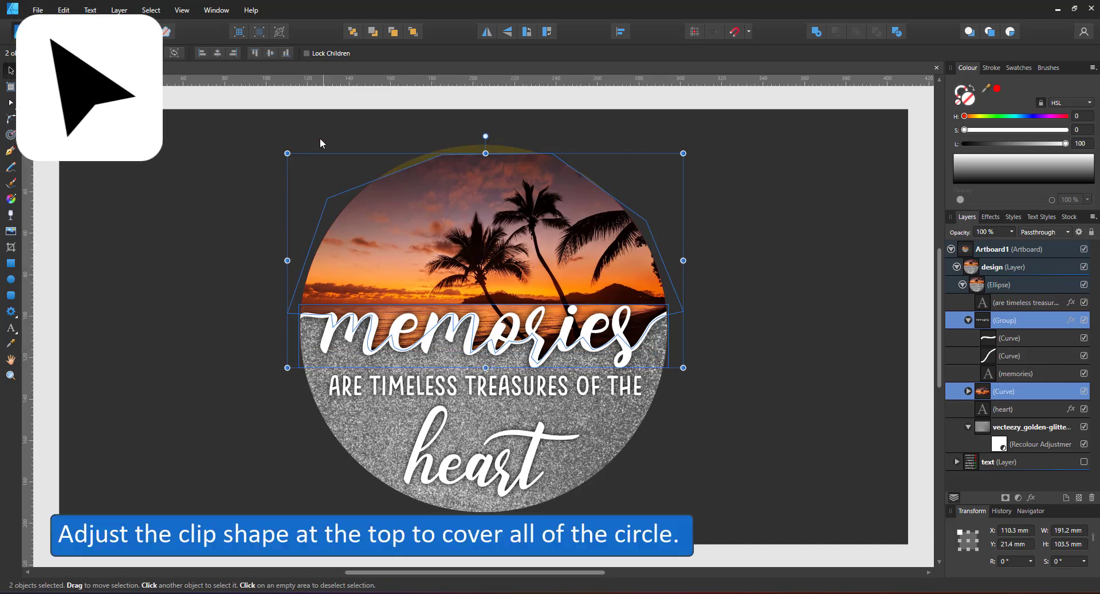
# - Raise the photo clip shape's two top nodes above the circle and shift the beach photo up to fill the gap
pyautogui.press('a')
pyautogui.moveTo(441, 154); pyautogui.dragTo(439, 131)
pyautogui.moveTo(552, 154); pyautogui.dragTo(560, 139)
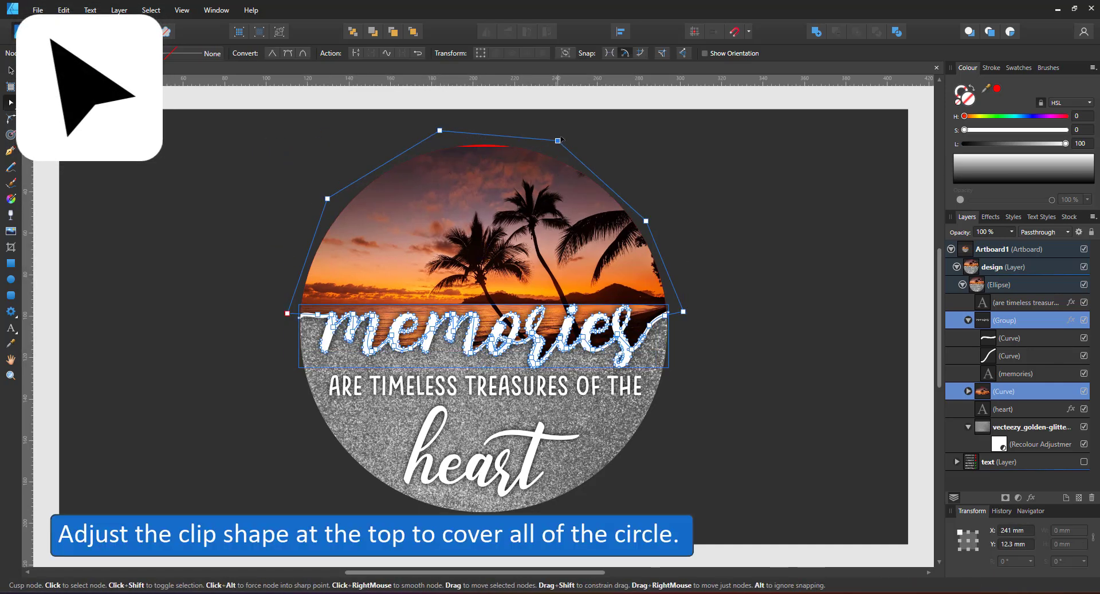
pyautogui.doubleClick(499, 159)
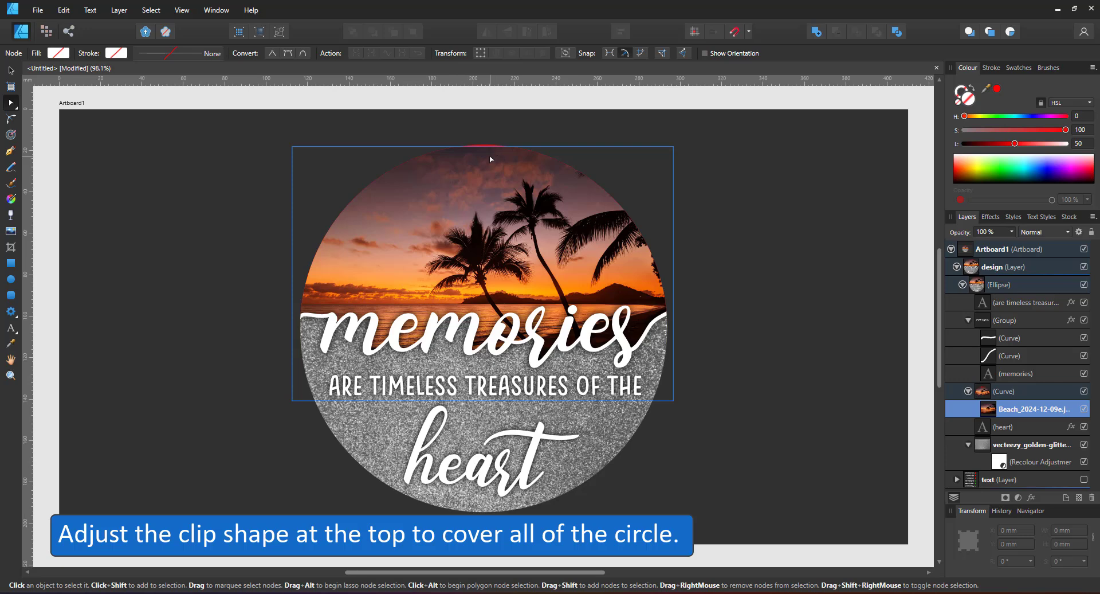
pyautogui.press('v')
pyautogui.click(681, 445)
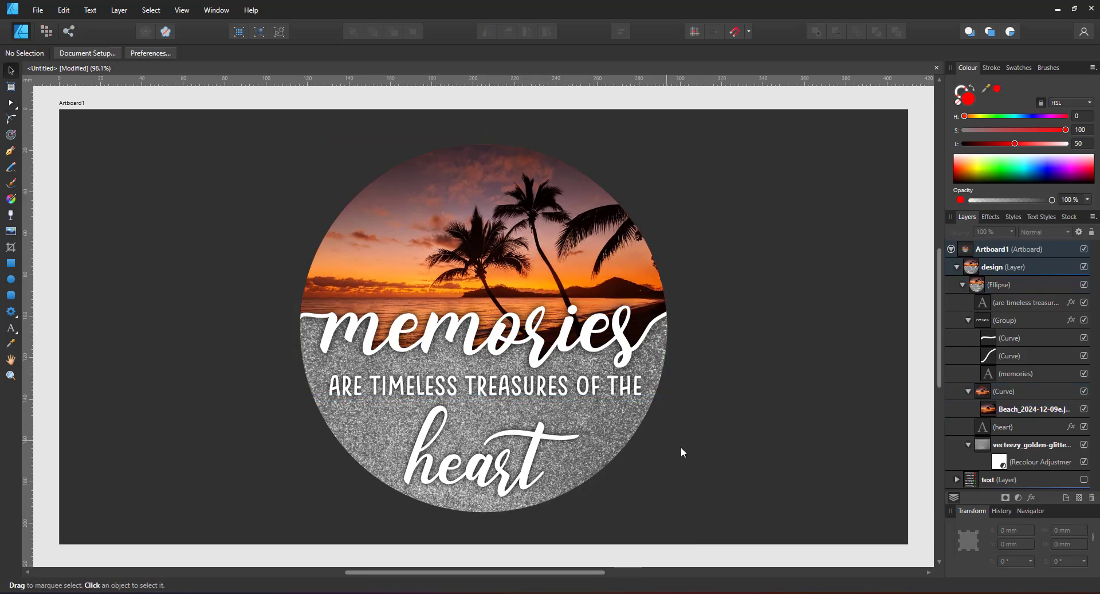
# - Change the artboard's background fill to black by setting its lightness to 0
pyautogui.scroll(-3, 681, 445)
pyautogui.scroll(2, 607, 436)
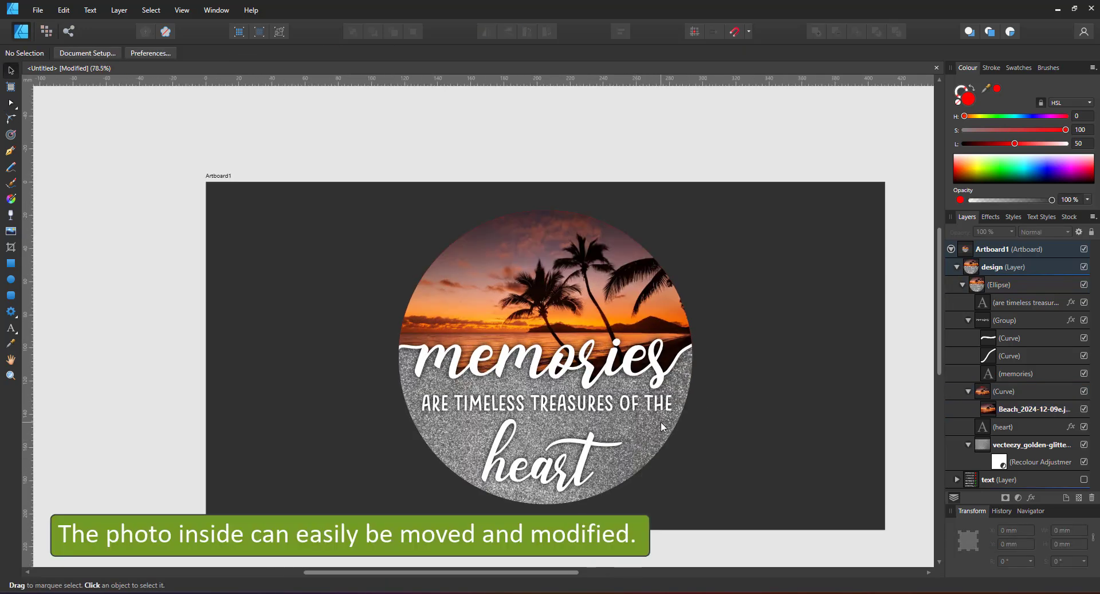
pyautogui.hotkey('ctrl', '0')
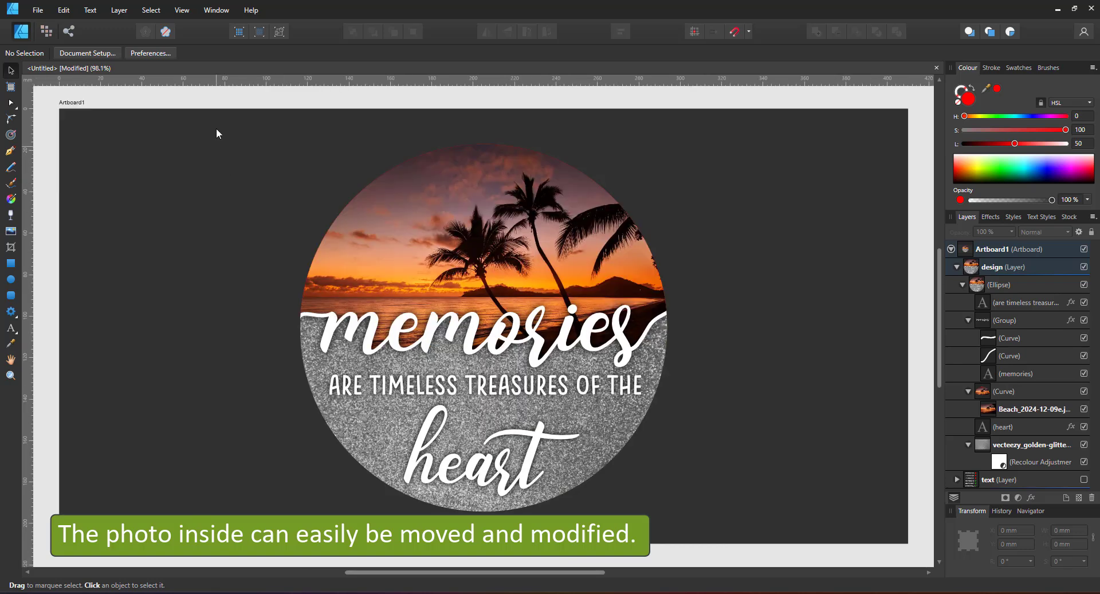
pyautogui.click(72, 107)
pyautogui.scroll(5, 764, 192)
pyautogui.scroll(-5, 756, 189)
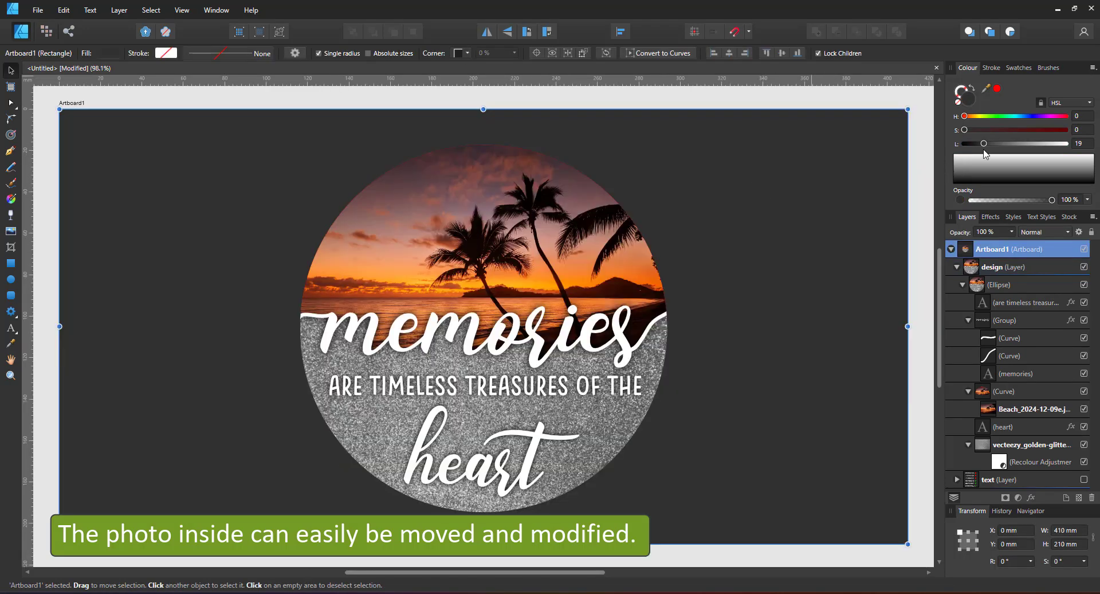
pyautogui.moveTo(985, 154); pyautogui.dragTo(577, 278)
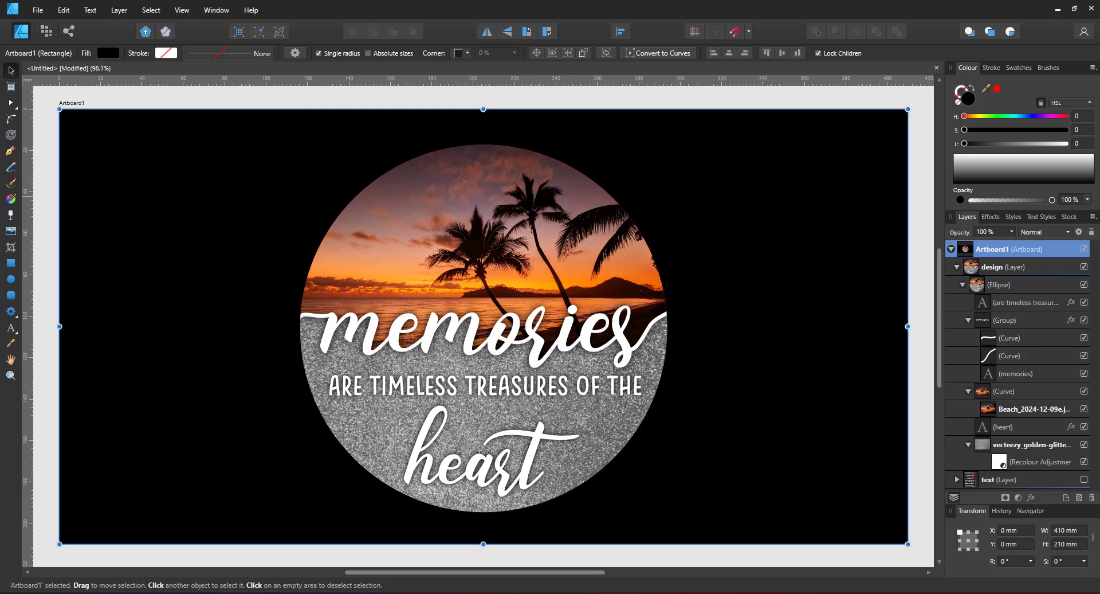
# - Draw a small circle near the top of the large photo circle, centre both horizontally, and cut it out with Boolean Subtract
pyautogui.press('e')
pyautogui.click(994, 283)
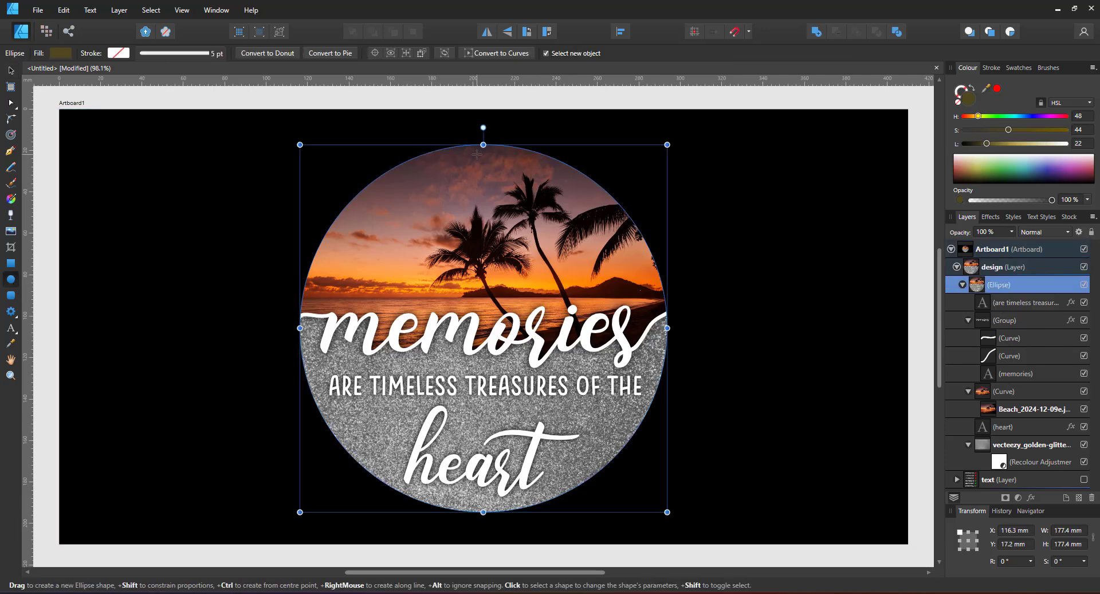
pyautogui.moveTo(476, 155); pyautogui.dragTo(495, 173)
pyautogui.press('a')
pyautogui.press('v')
pyautogui.keyDown('shift'); pyautogui.click(511, 181); pyautogui.keyUp('shift')
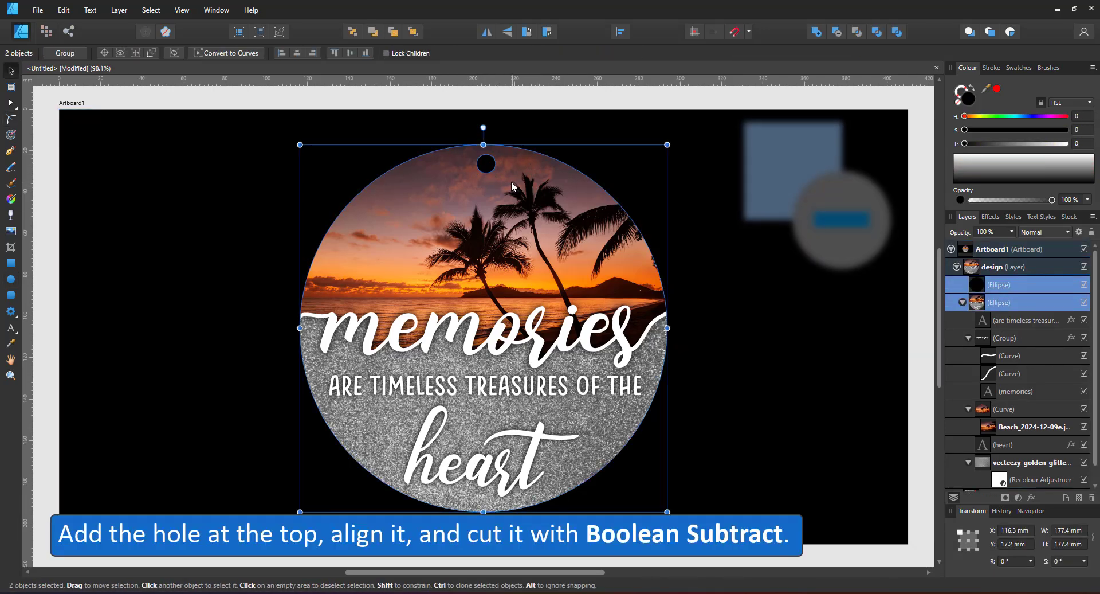
pyautogui.click(297, 54)
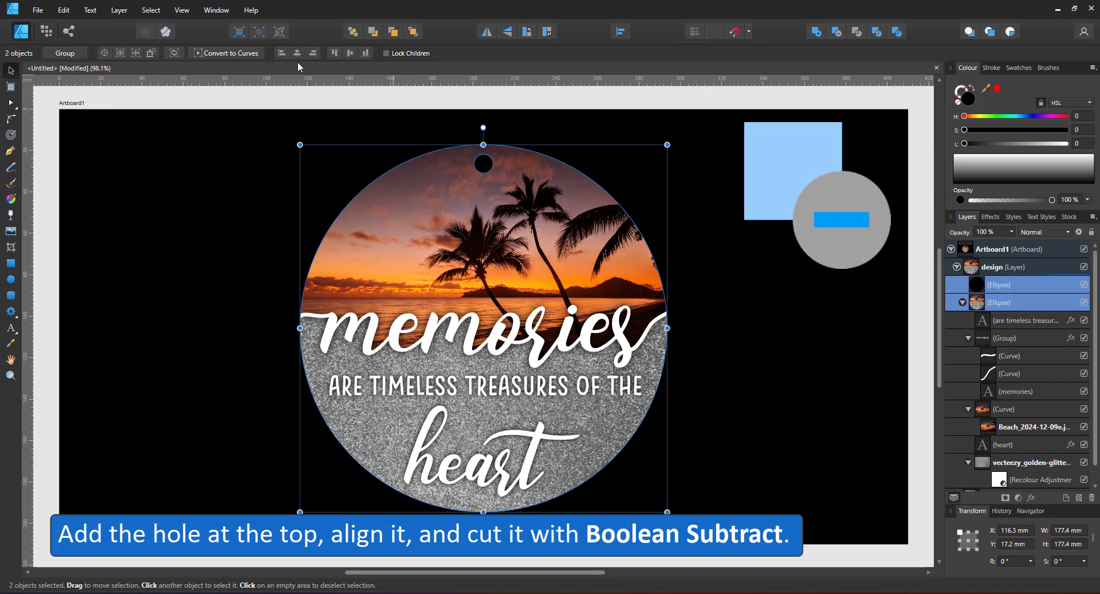
pyautogui.click(836, 32)
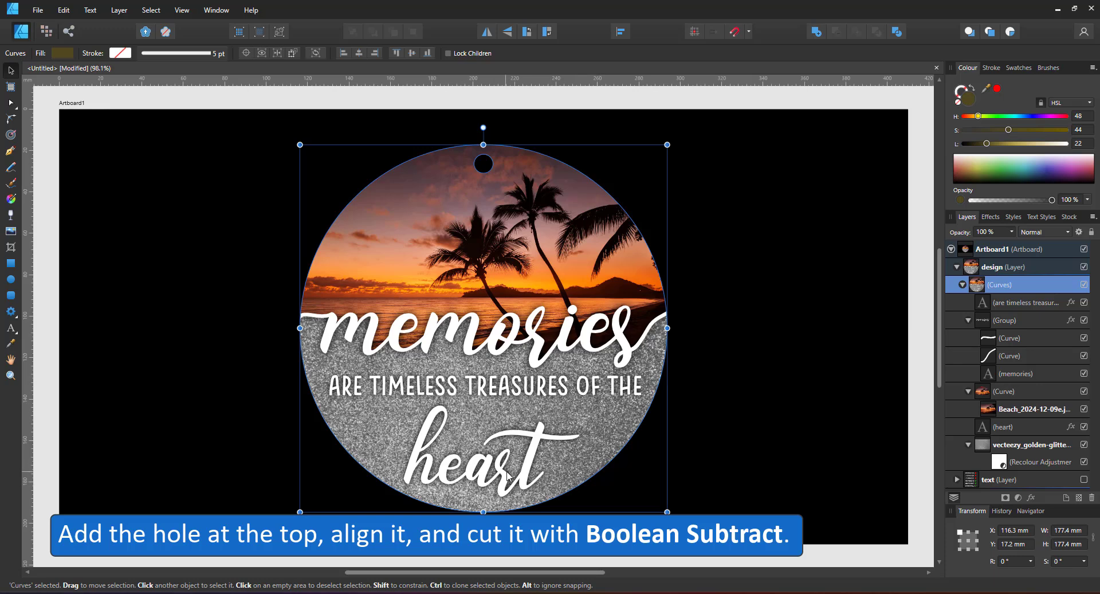
# - Switch the glitter image's recolour adjustment off and back on to compare it with the original colour
pyautogui.click(1009, 444)
pyautogui.click(1084, 462)
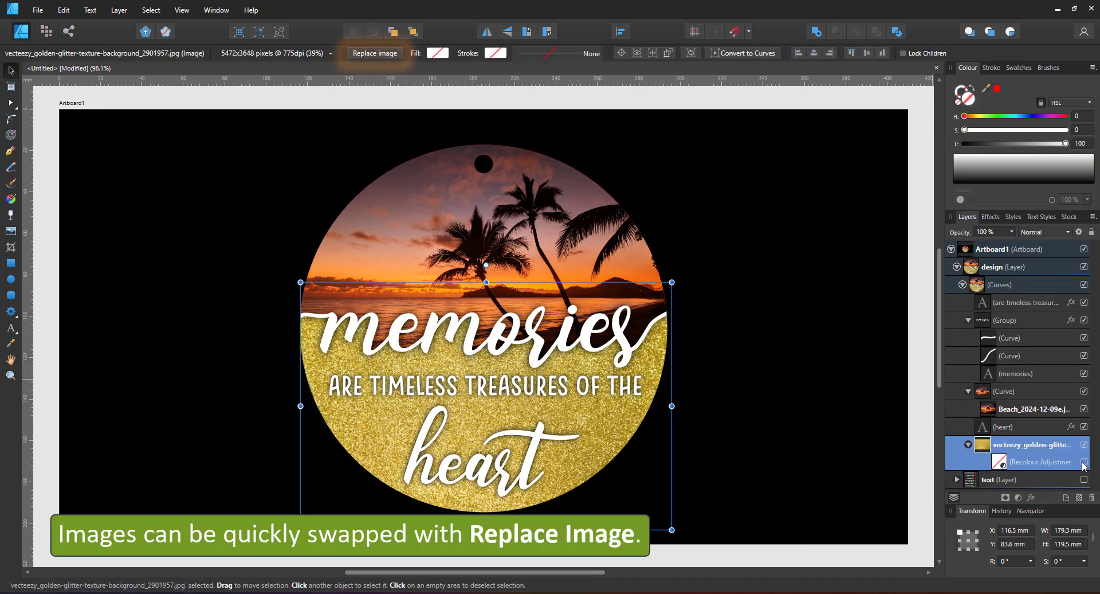
pyautogui.click(1083, 462)
# - Replace the clipped beach photo with Beach_2024-12-06c.jpg, enlarging it and shifting it up to fill the area above "memories"
pyautogui.click(1027, 410)
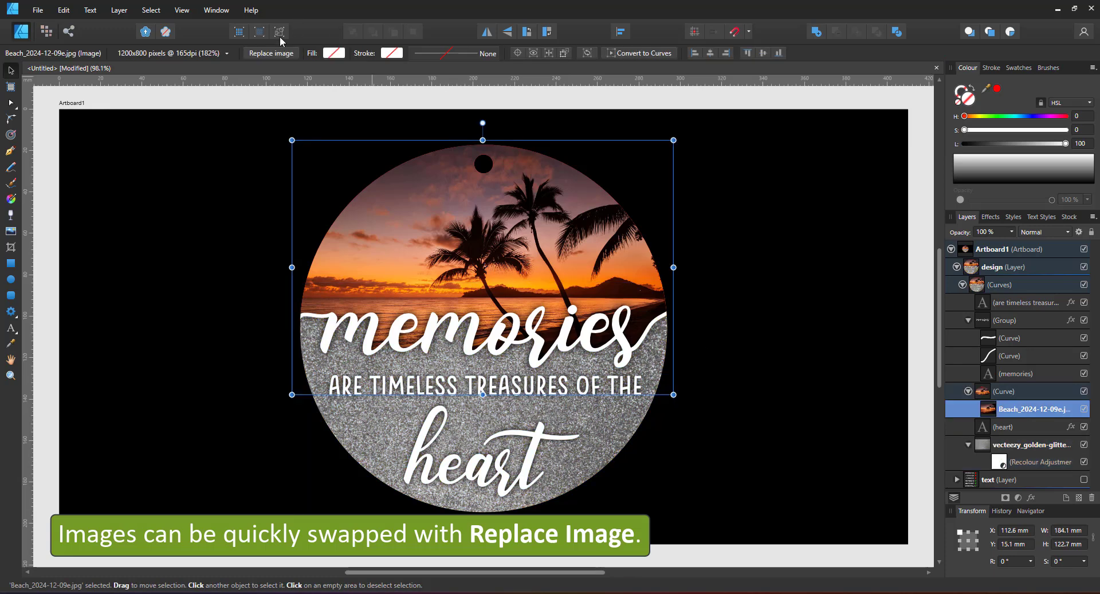
pyautogui.click(270, 52)
pyautogui.doubleClick(528, 404)
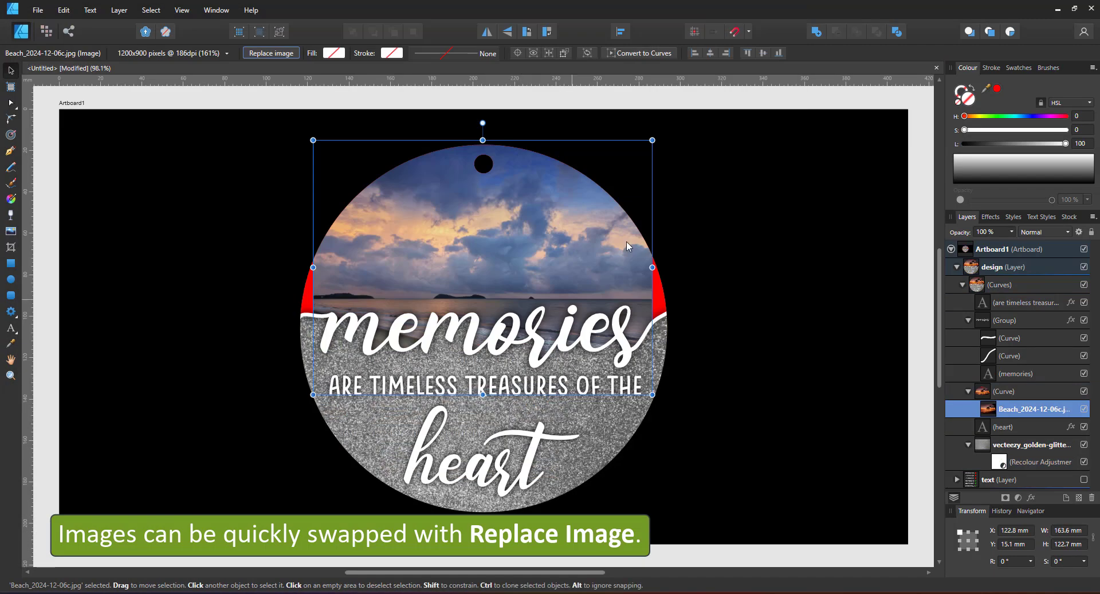
pyautogui.moveTo(651, 140); pyautogui.dragTo(679, 120)
pyautogui.moveTo(581, 214); pyautogui.dragTo(581, 186)
pyautogui.click(724, 350)
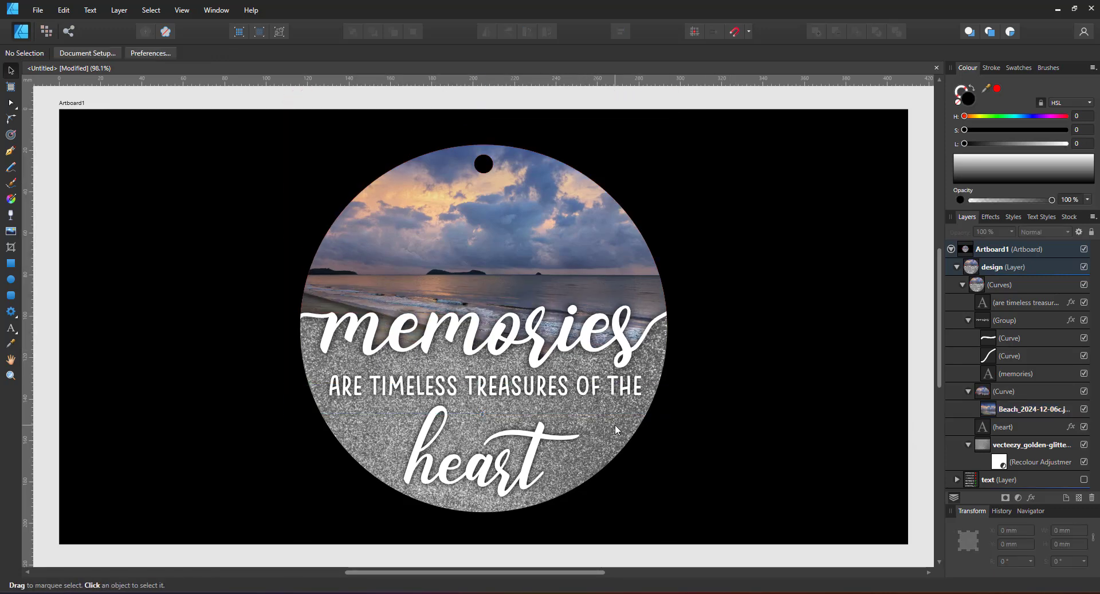
# - Draw a rectangle about 200 mm wide directly above the glitter image and fill it with a blue-grey sampled from the photo's clouds
pyautogui.click(578, 477)
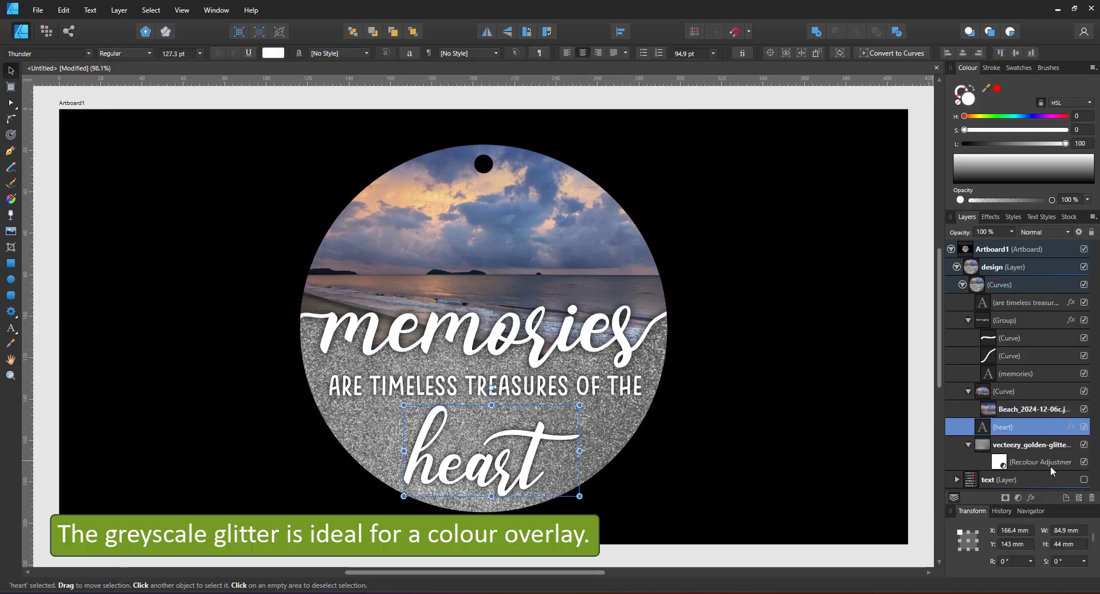
pyautogui.click(1040, 446)
pyautogui.click(10, 263)
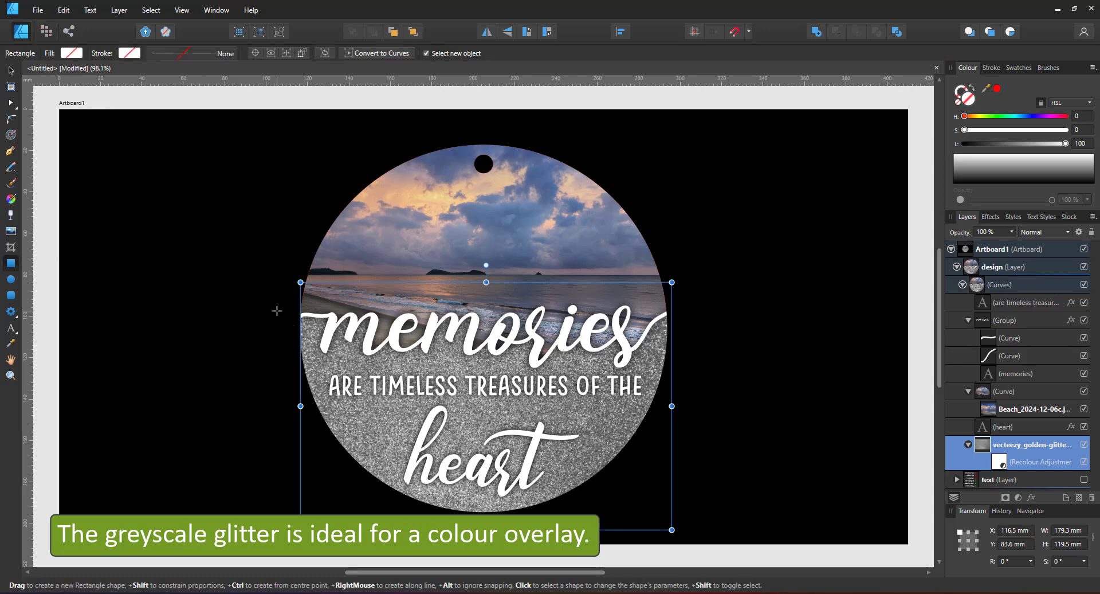
pyautogui.moveTo(276, 310)
pyautogui.mouseDown()
pyautogui.moveTo(694, 404)
pyautogui.moveTo(690, 435)
pyautogui.mouseUp()
pyautogui.press('i')
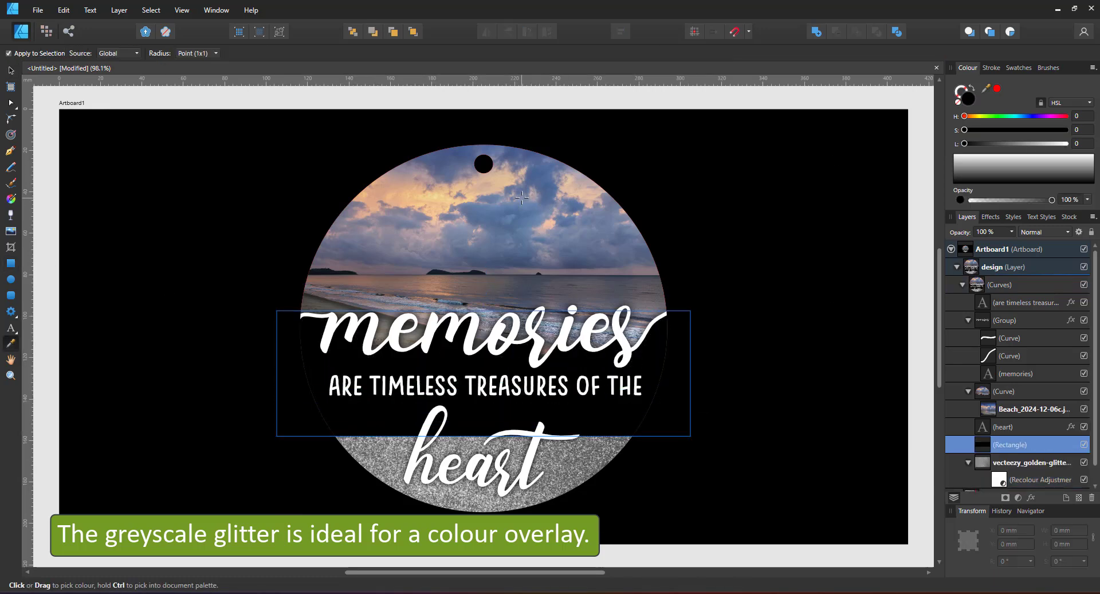
pyautogui.click(521, 197)
# - Set the rectangle's blend mode to Overlay and extend it down over all the glitter, to a height of about 99 mm
pyautogui.click(1045, 231)
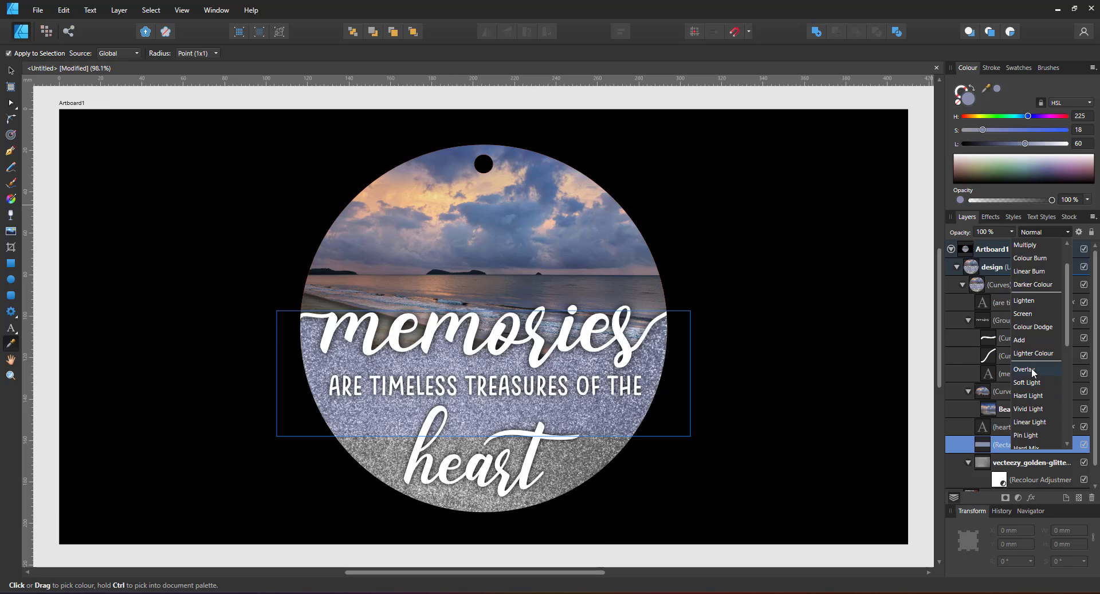
pyautogui.click(1017, 372)
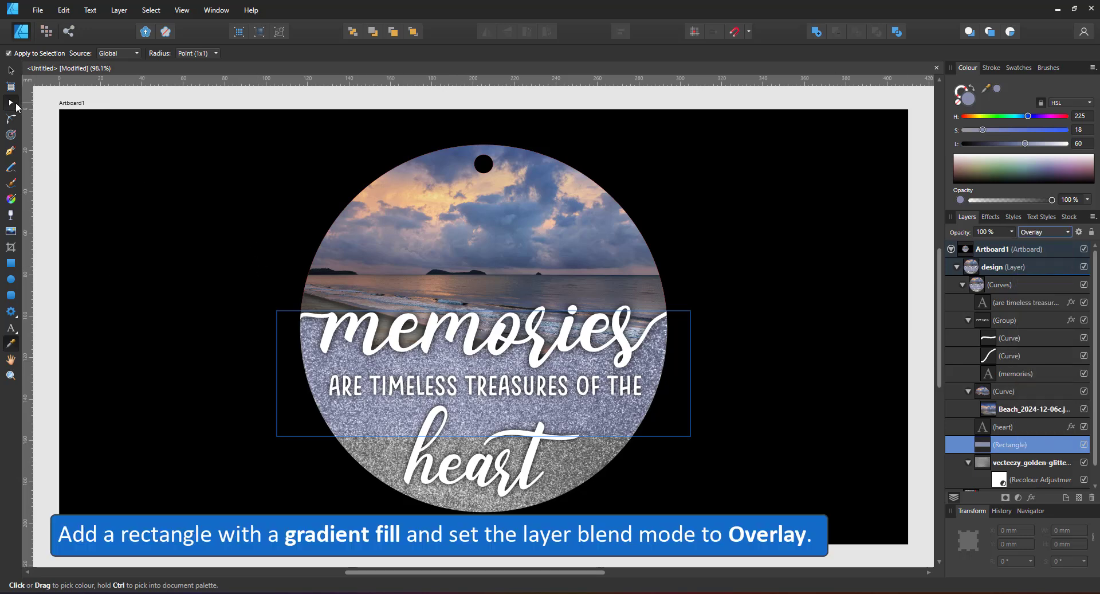
pyautogui.click(10, 103)
pyautogui.moveTo(484, 436); pyautogui.dragTo(485, 513)
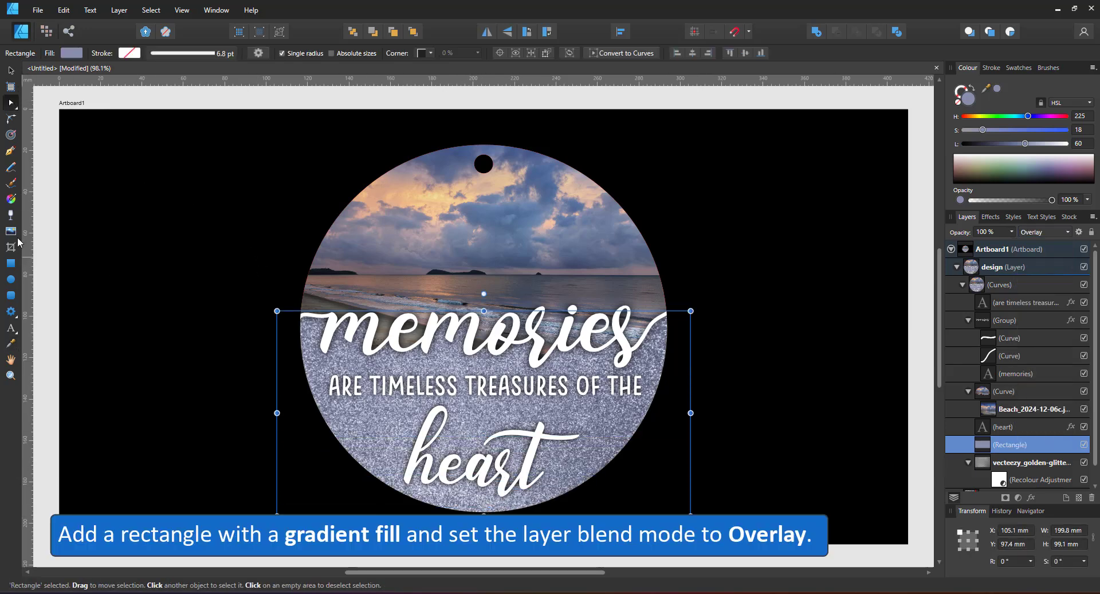
# - Give the rectangle a vertical linear gradient fill with its lower stop at HSL 218, 73, 32, and deselect everything
pyautogui.click(10, 198)
pyautogui.moveTo(470, 344); pyautogui.dragTo(470, 477)
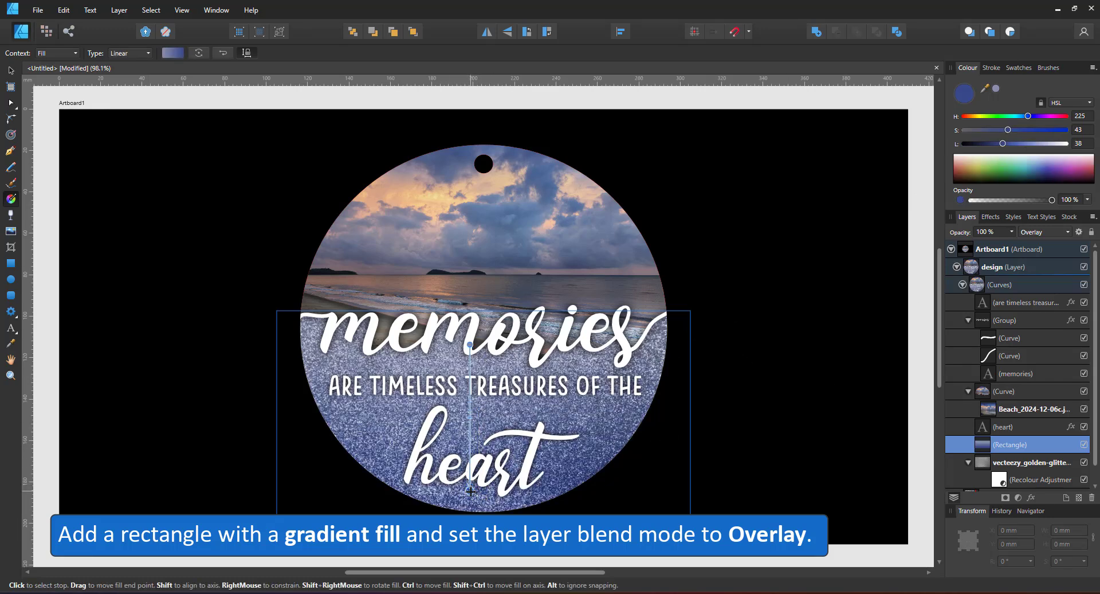
pyautogui.moveTo(998, 121); pyautogui.dragTo(1041, 132)
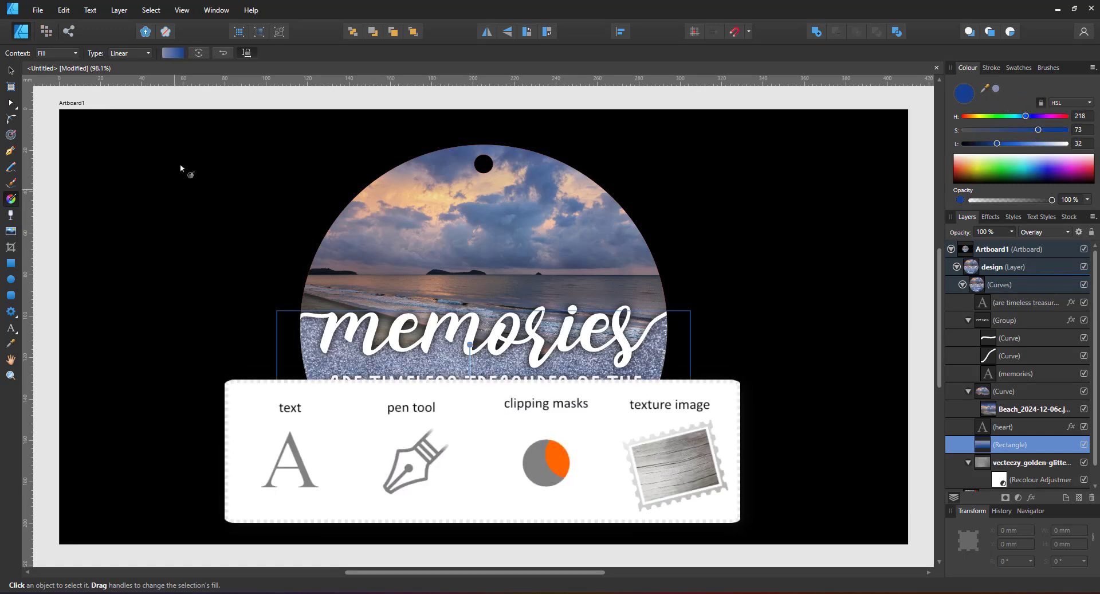
pyautogui.press('v')
pyautogui.hotkey('ctrl', 'd')
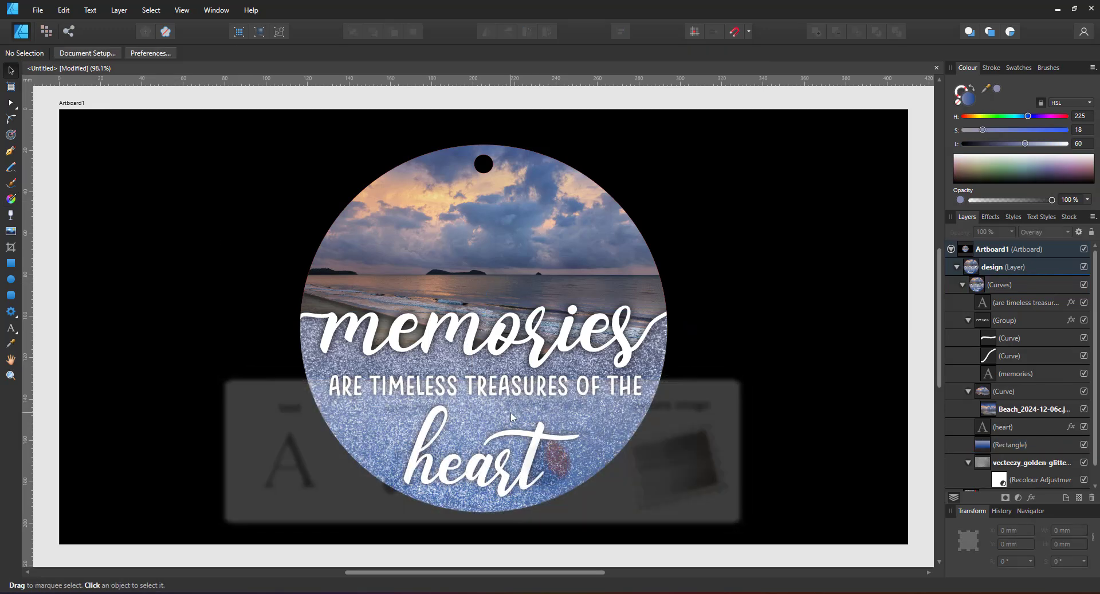